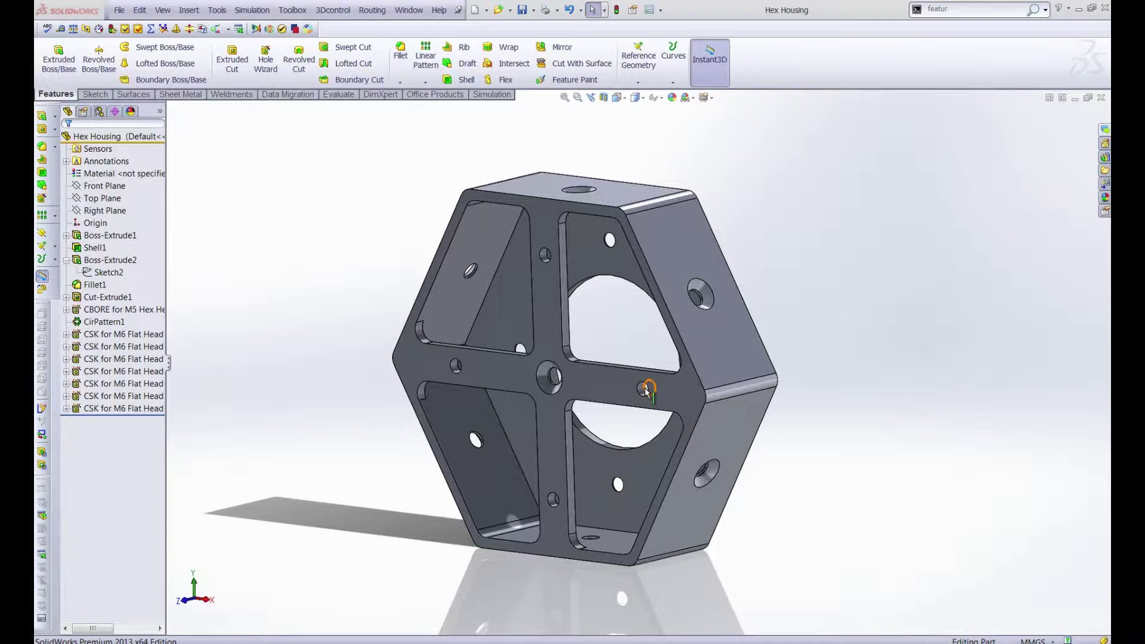
# Rotate Hex Housing to its hex face and select the first CSK for M6 Flat Head hole.
pyautogui.moveTo(646, 388); pyautogui.dragTo(501, 409, button='middle')
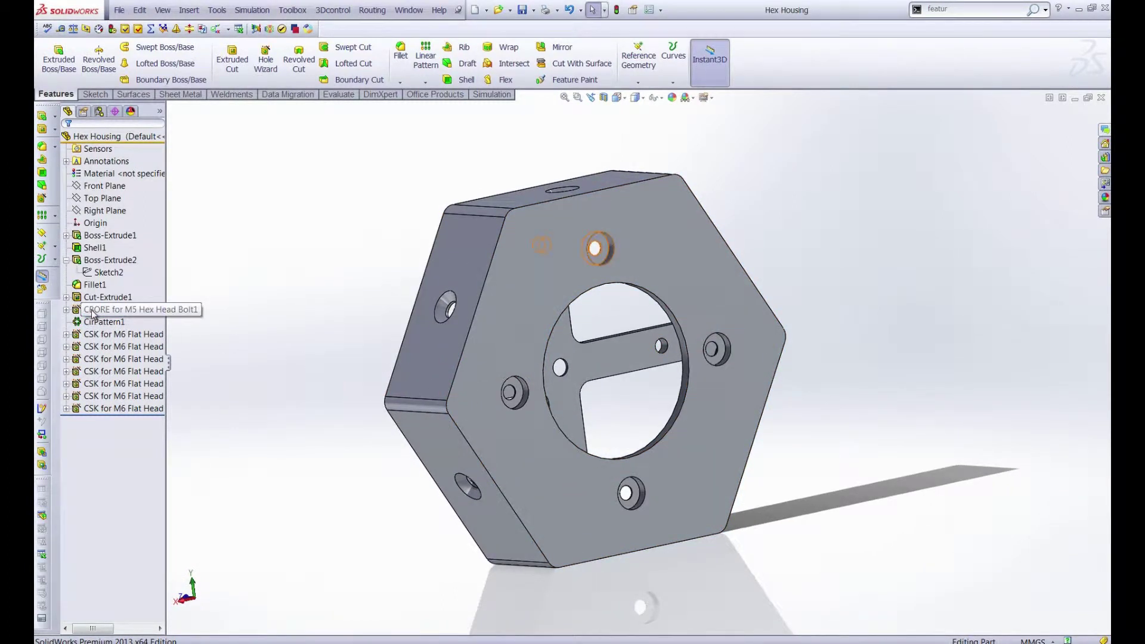
pyautogui.click(124, 335)
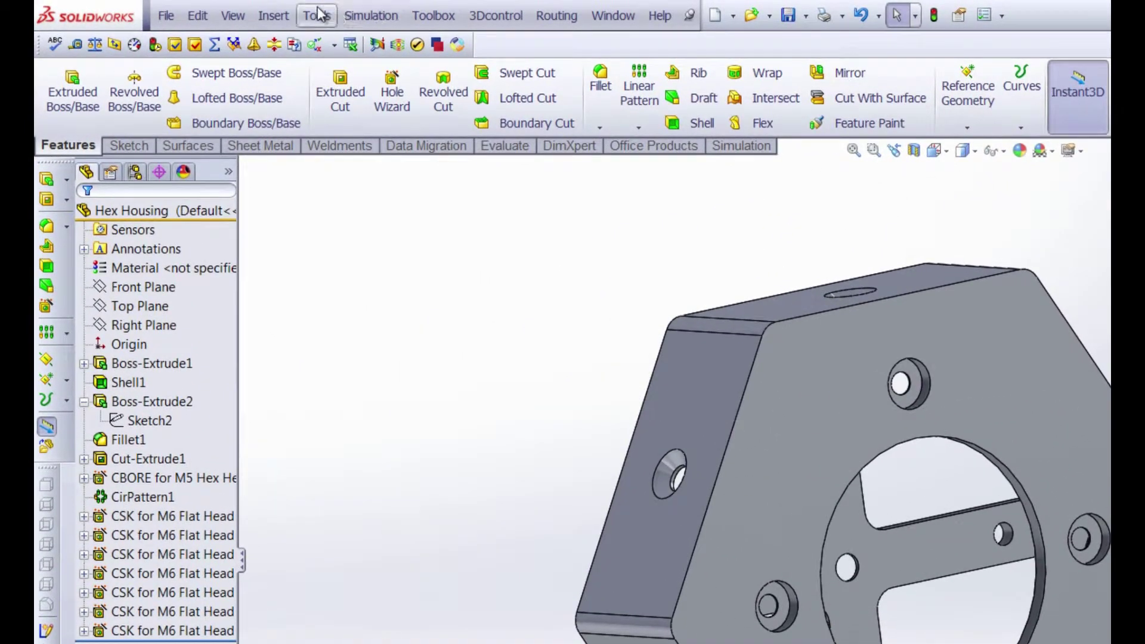
# Launch Feature Paint from the Tools menu.
pyautogui.click(218, 9)
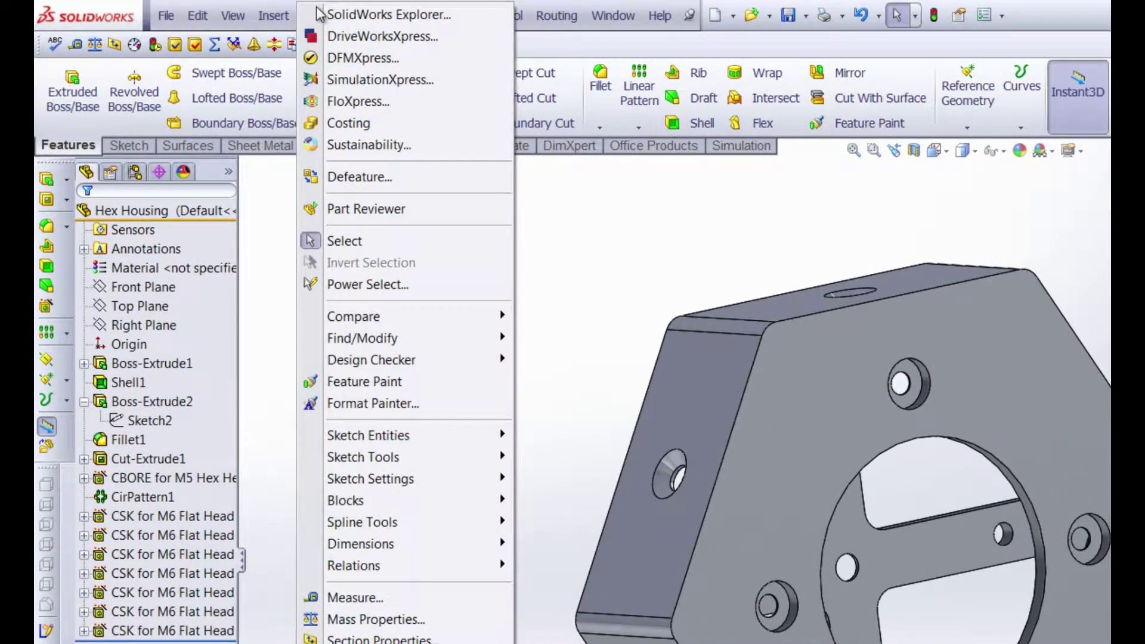
pyautogui.click(349, 387)
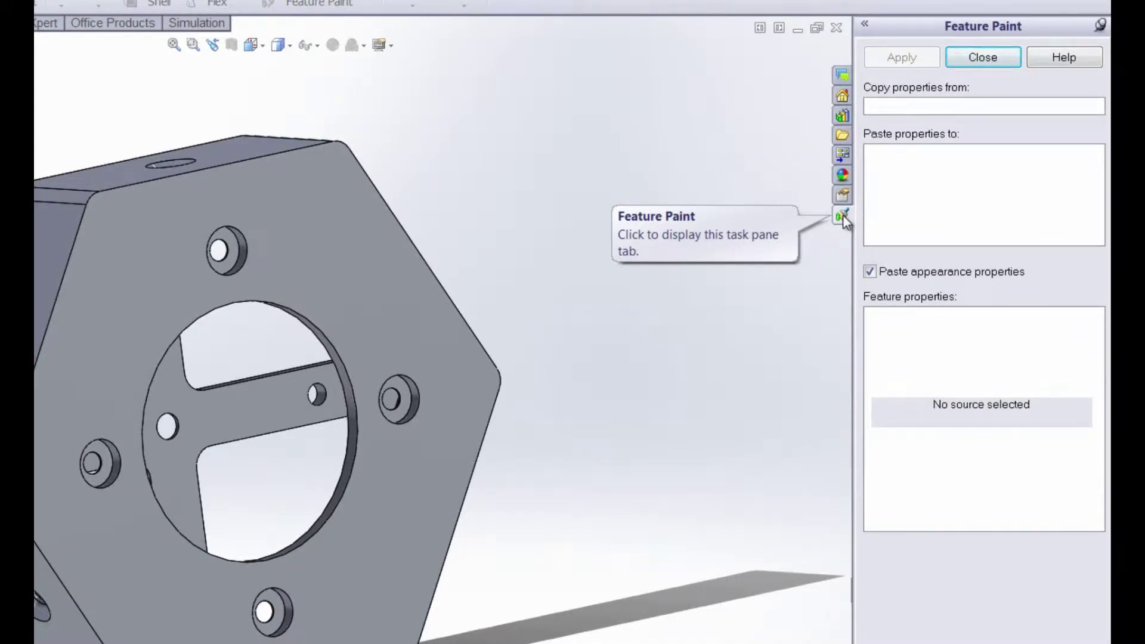
# Show the Feature Paint task pane and pin it open.
pyautogui.click(841, 216)
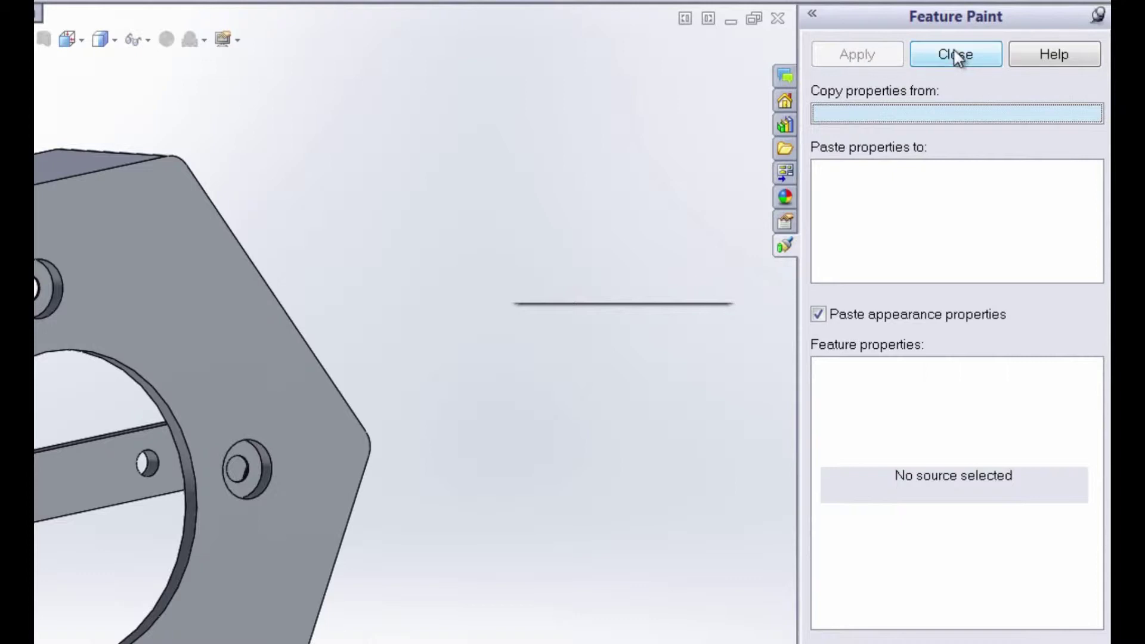
pyautogui.click(1099, 16)
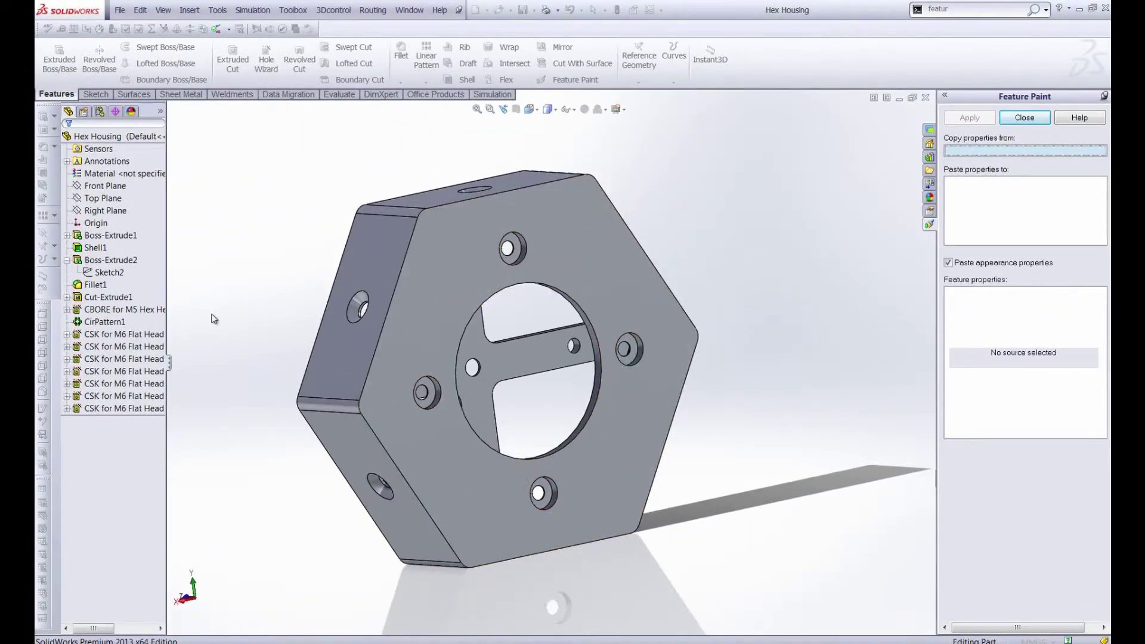
# Set CBORE for M5 Hex Head Bolt1 as the copy source and turn off Paste appearance properties.
pyautogui.click(118, 310)
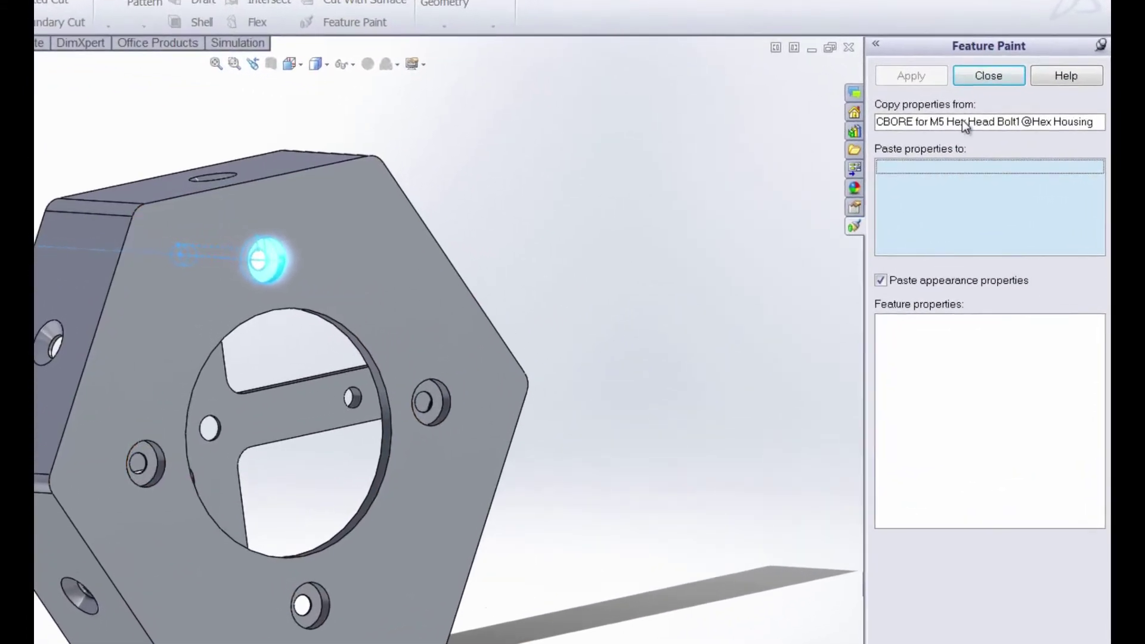
pyautogui.click(1004, 149)
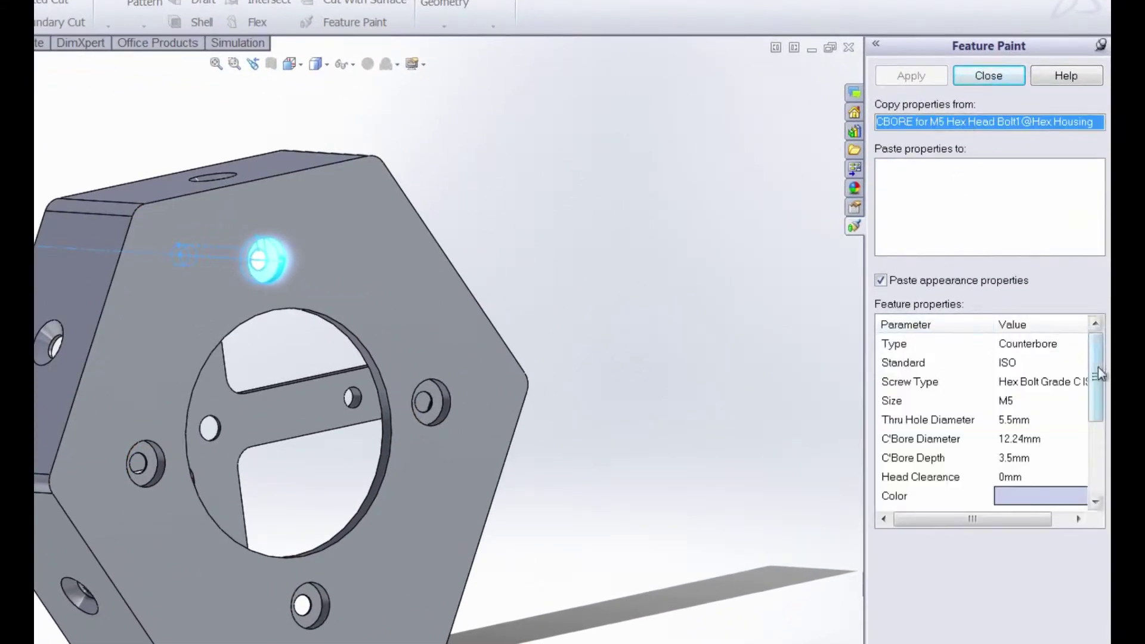
pyautogui.moveTo(1101, 374)
pyautogui.mouseDown()
pyautogui.moveTo(1103, 407)
pyautogui.moveTo(1108, 376)
pyautogui.mouseUp()
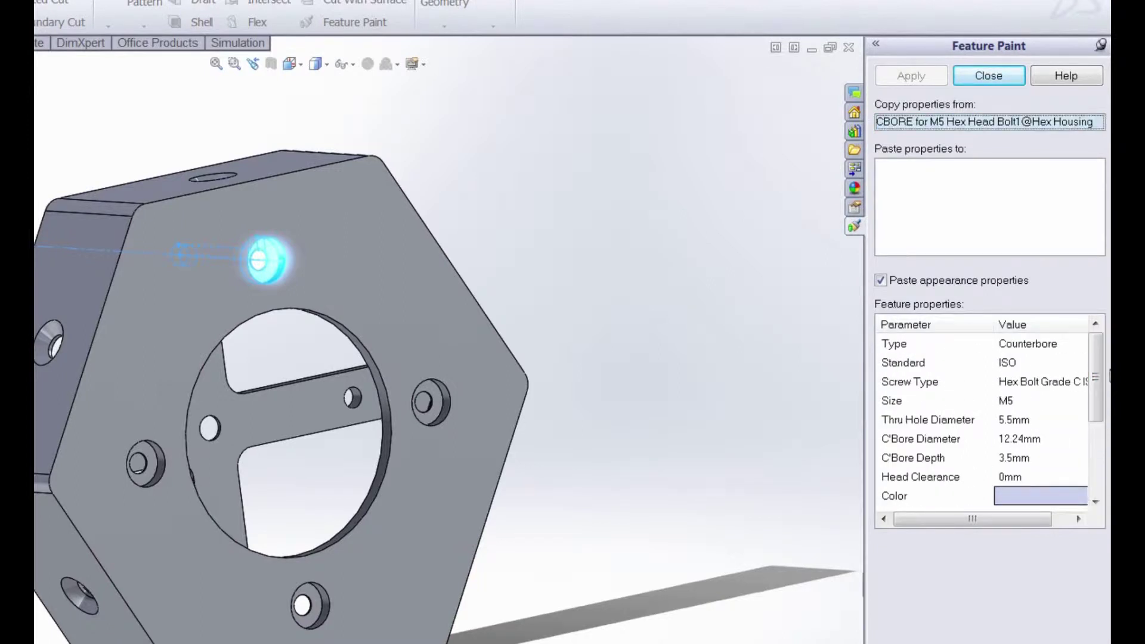
pyautogui.click(880, 282)
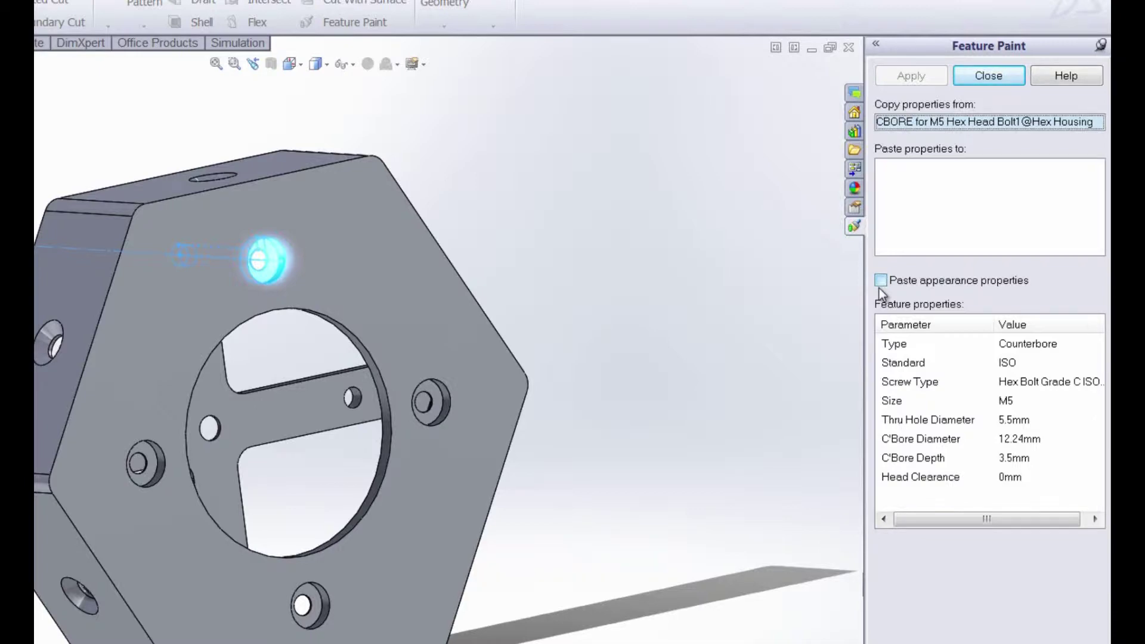
pyautogui.click(916, 195)
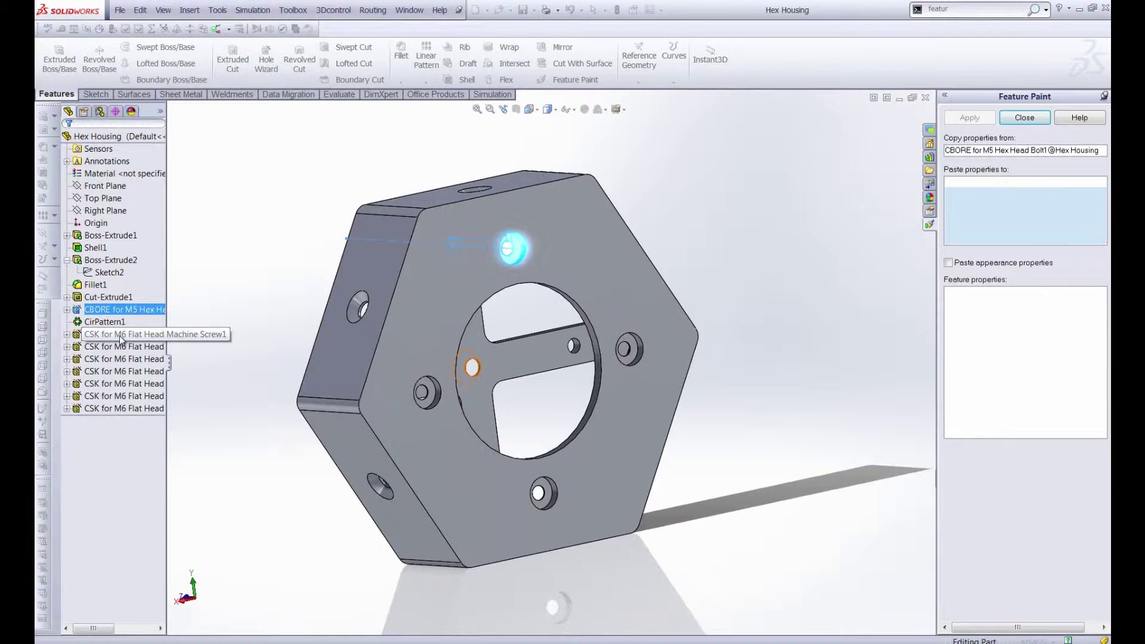
# Add all seven CSK for M6 Flat Head holes as paste targets.
pyautogui.click(121, 335)
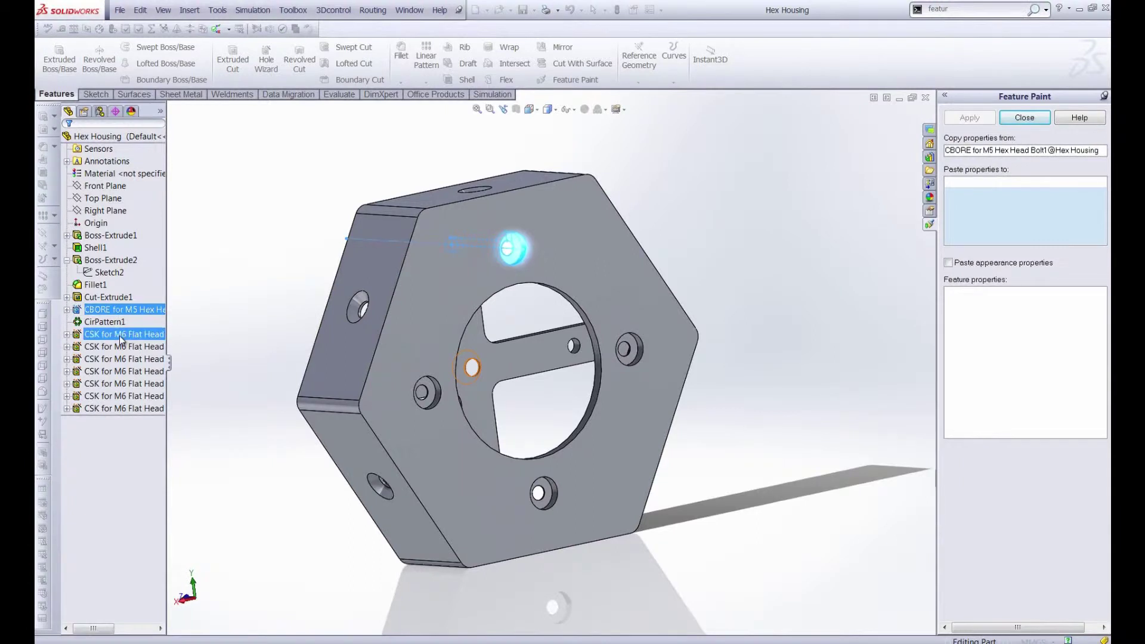
pyautogui.click(122, 348)
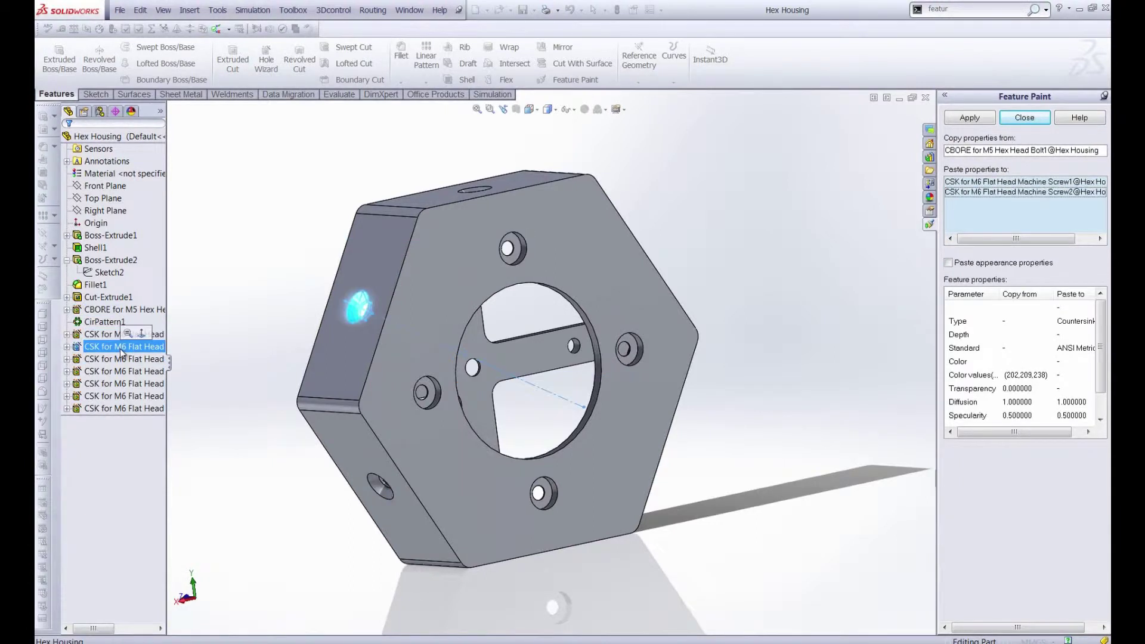
pyautogui.click(122, 359)
pyautogui.click(123, 371)
pyautogui.click(124, 383)
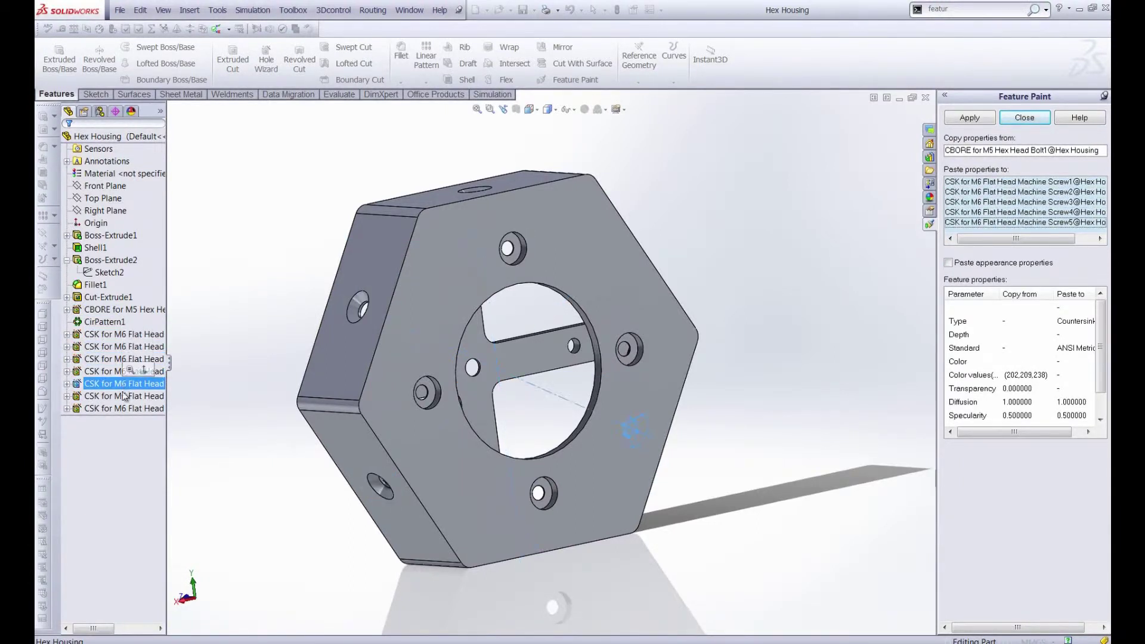
pyautogui.click(122, 397)
pyautogui.click(119, 408)
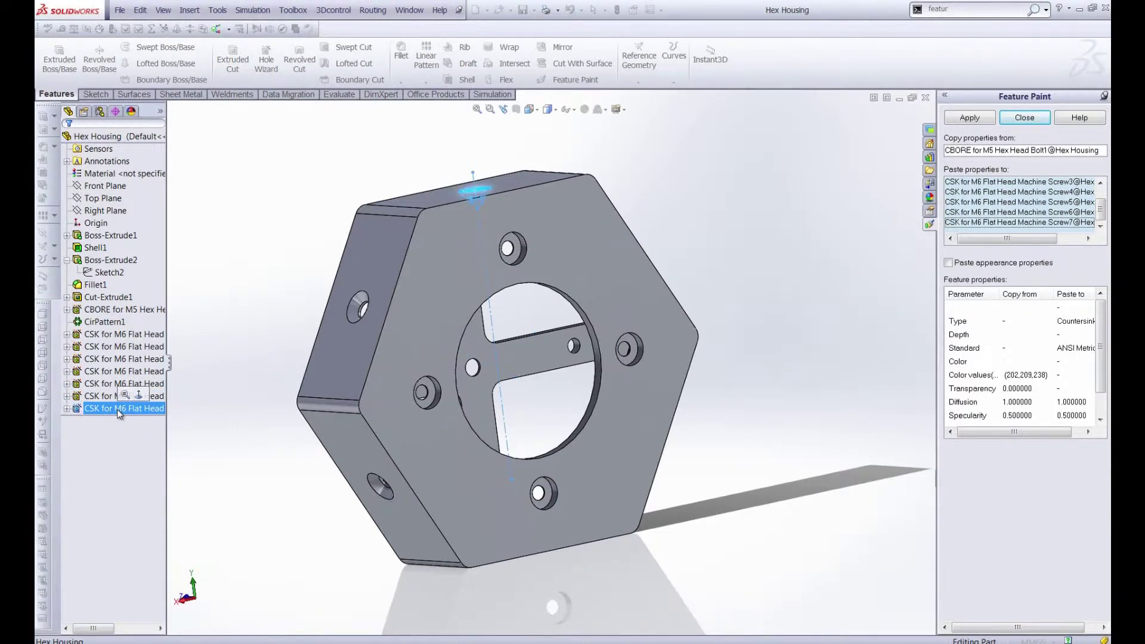
# Review the Screw targets, select every listed target, and apply the counterbore properties.
pyautogui.click(1000, 193)
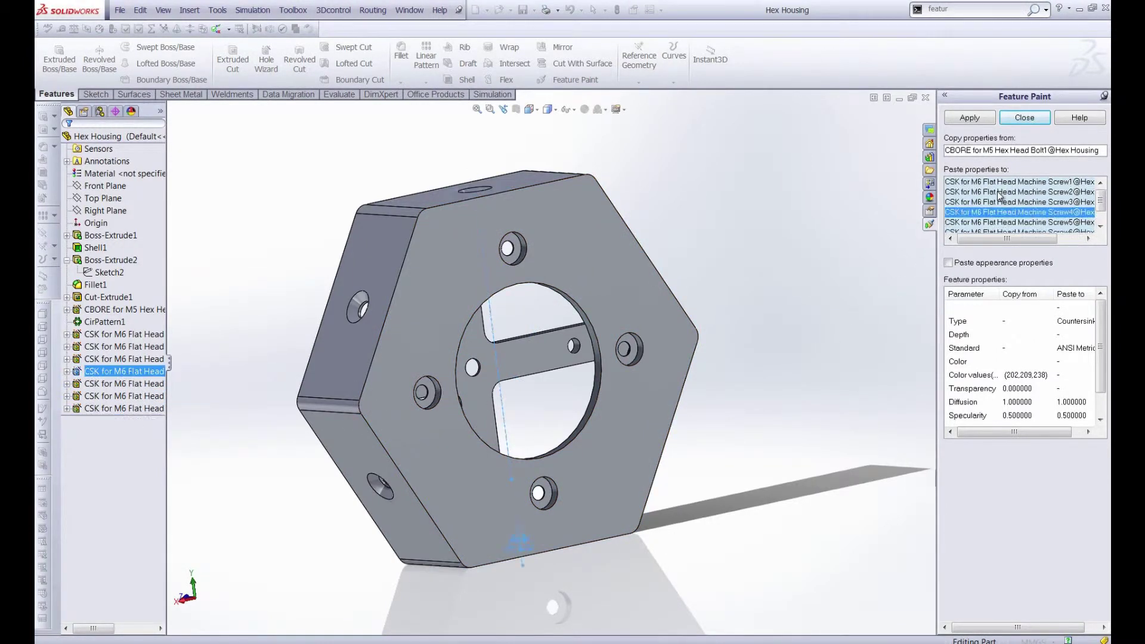
pyautogui.click(1000, 193)
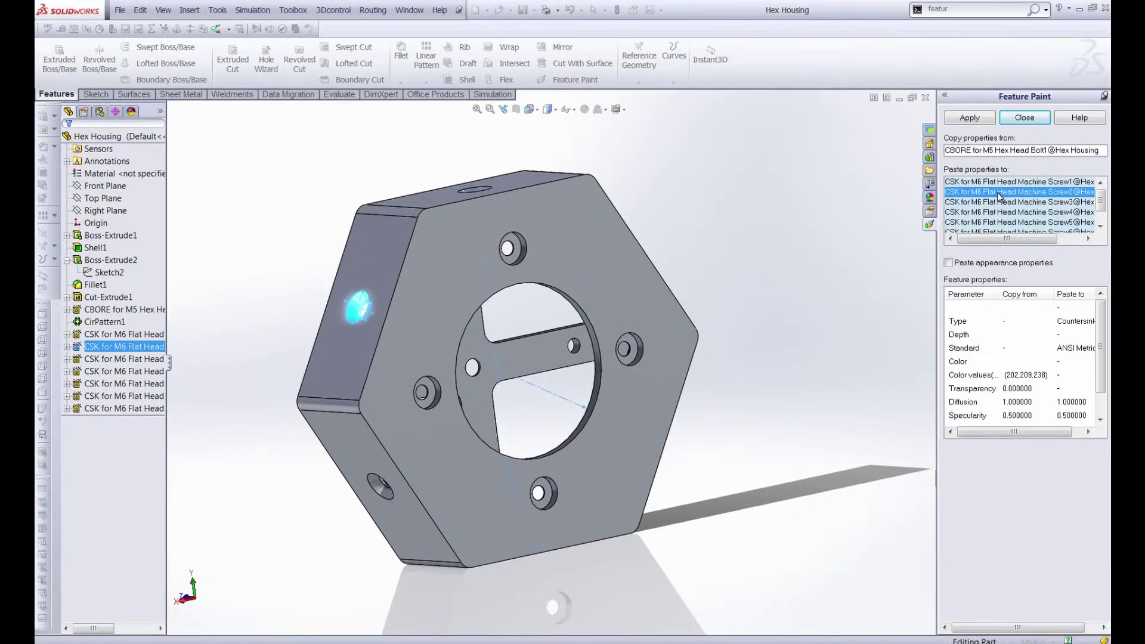
pyautogui.click(997, 213)
pyautogui.hotkey('ctrl', 'a')
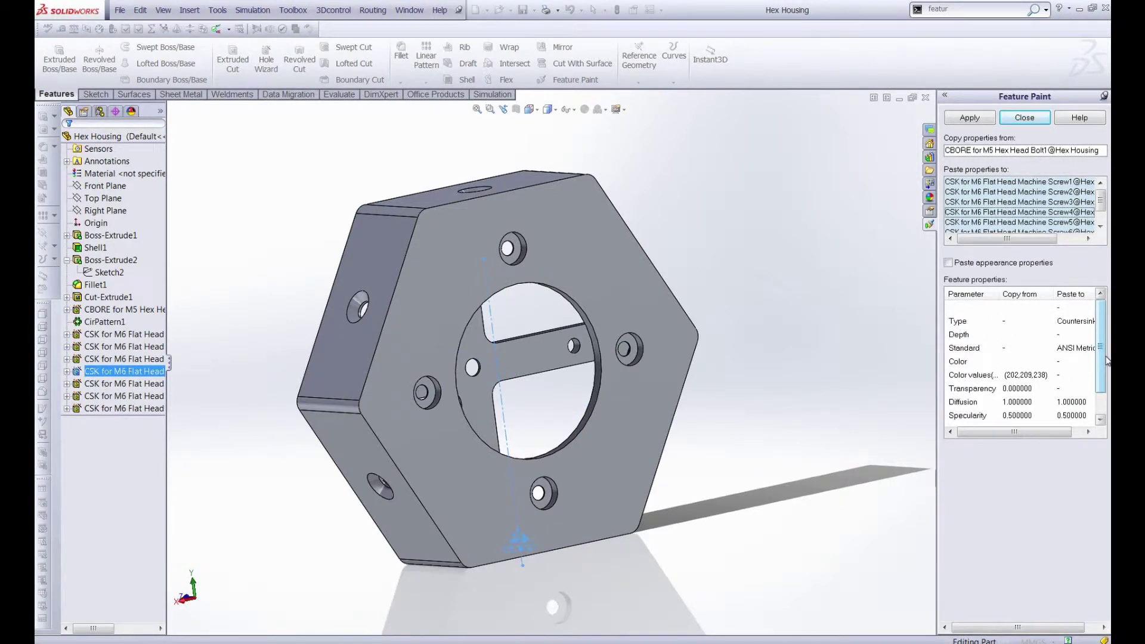
pyautogui.click(968, 118)
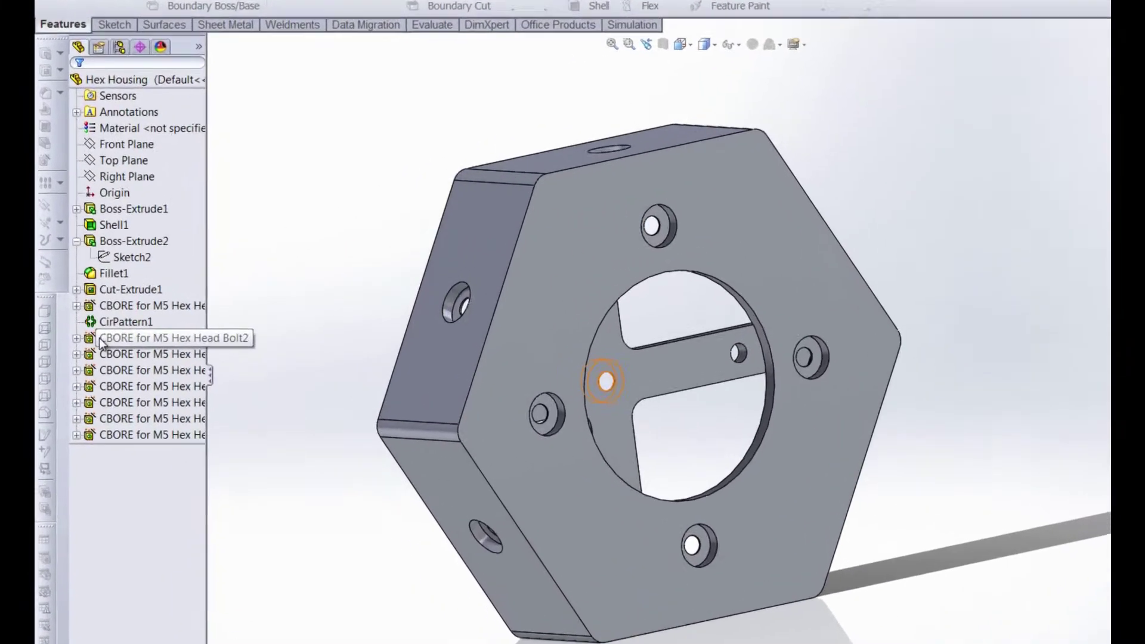
# Check each new CBORE for M5 Hex Head Bolt feature in the tree against its hole.
pyautogui.click(93, 334)
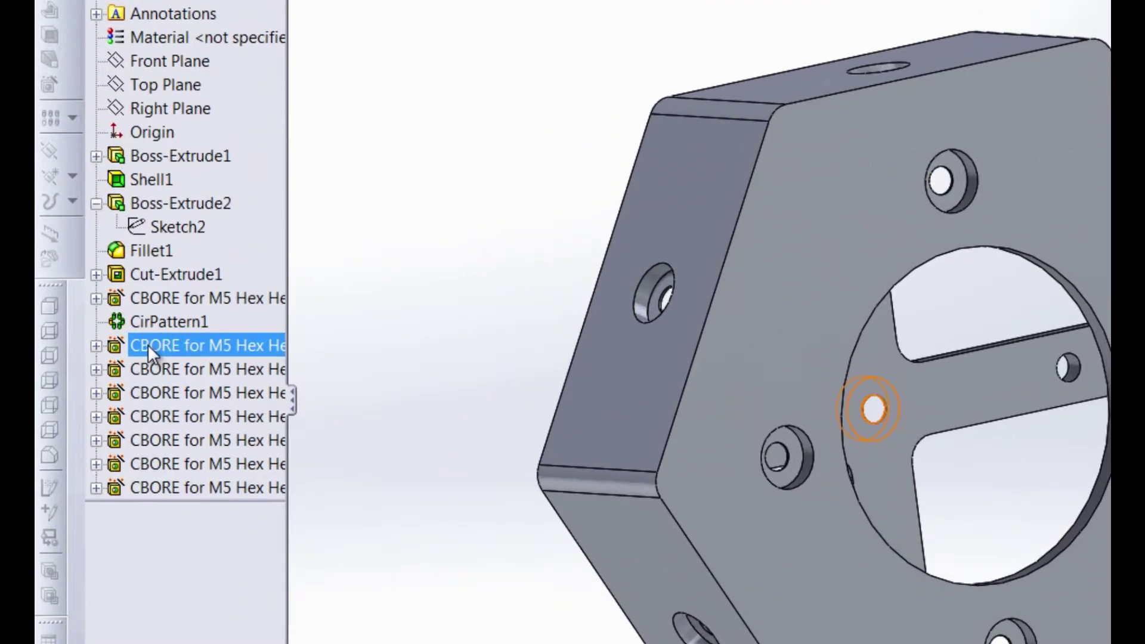
pyautogui.click(142, 371)
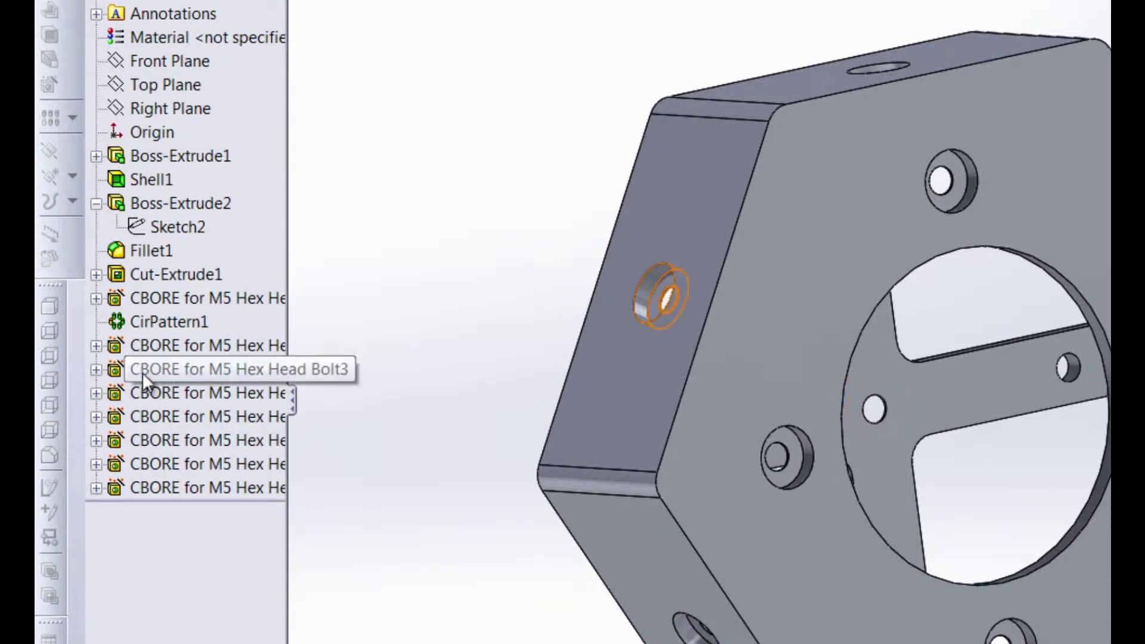
pyautogui.click(194, 389)
pyautogui.click(195, 416)
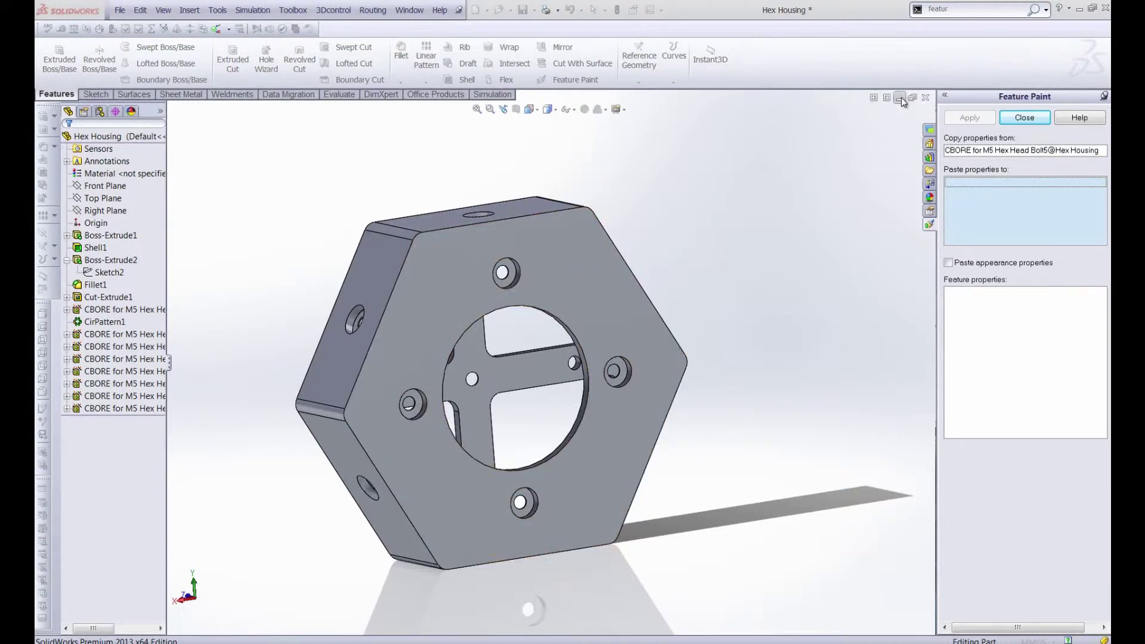
# Switch to Housing and tile the Housing and Hex Housing windows vertically.
pyautogui.hotkey('ctrl', 'Tab')
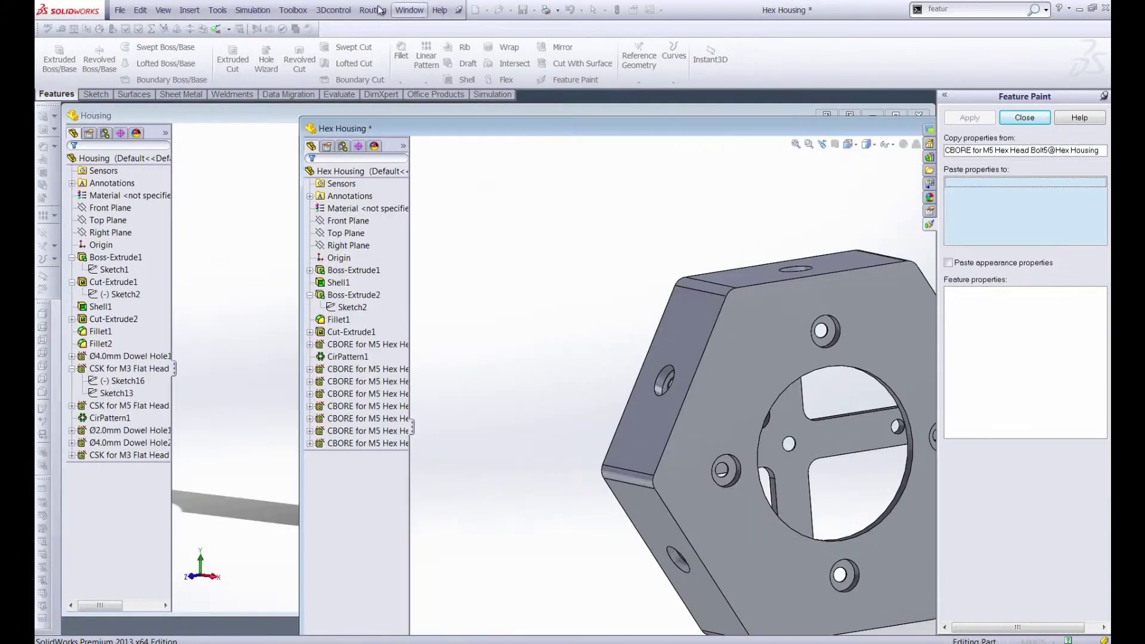
pyautogui.click(409, 10)
pyautogui.click(427, 84)
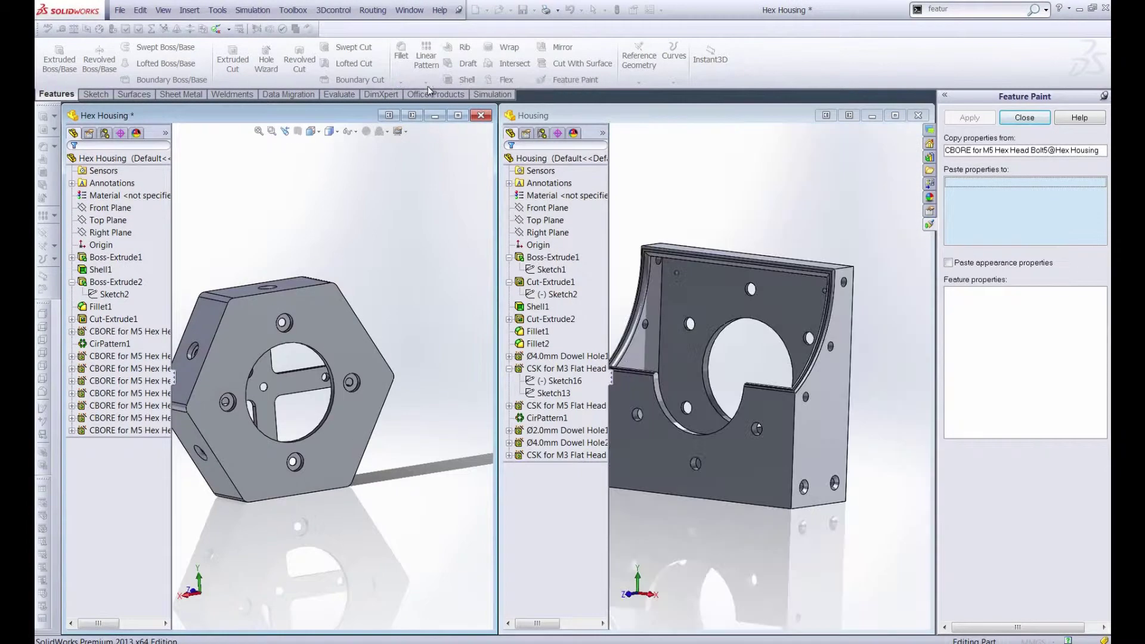
pyautogui.moveTo(329, 117); pyautogui.dragTo(333, 104)
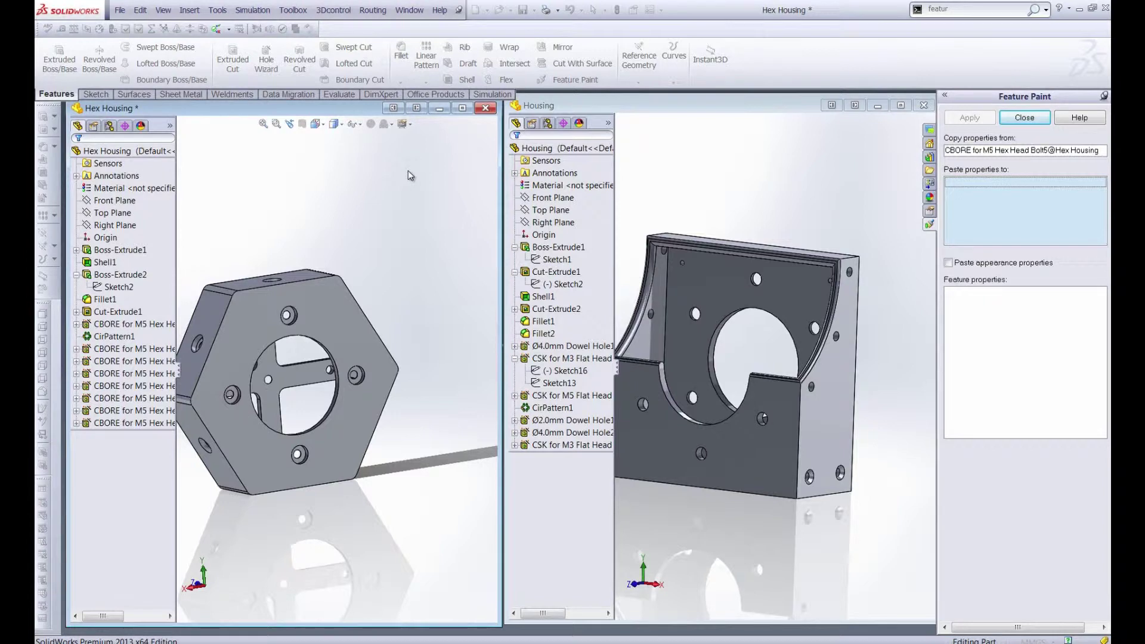
pyautogui.scroll(-3, 825, 477)
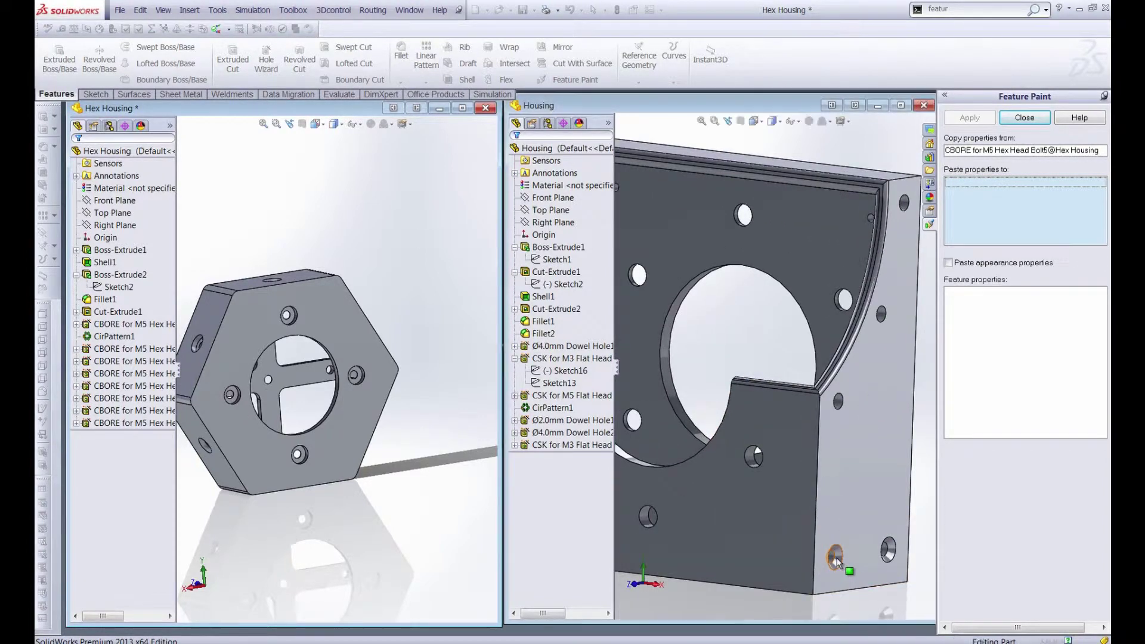
# Select Housing's CSK for M3 Flat Head hole, then clear Feature Paint's targets and source.
pyautogui.click(836, 558)
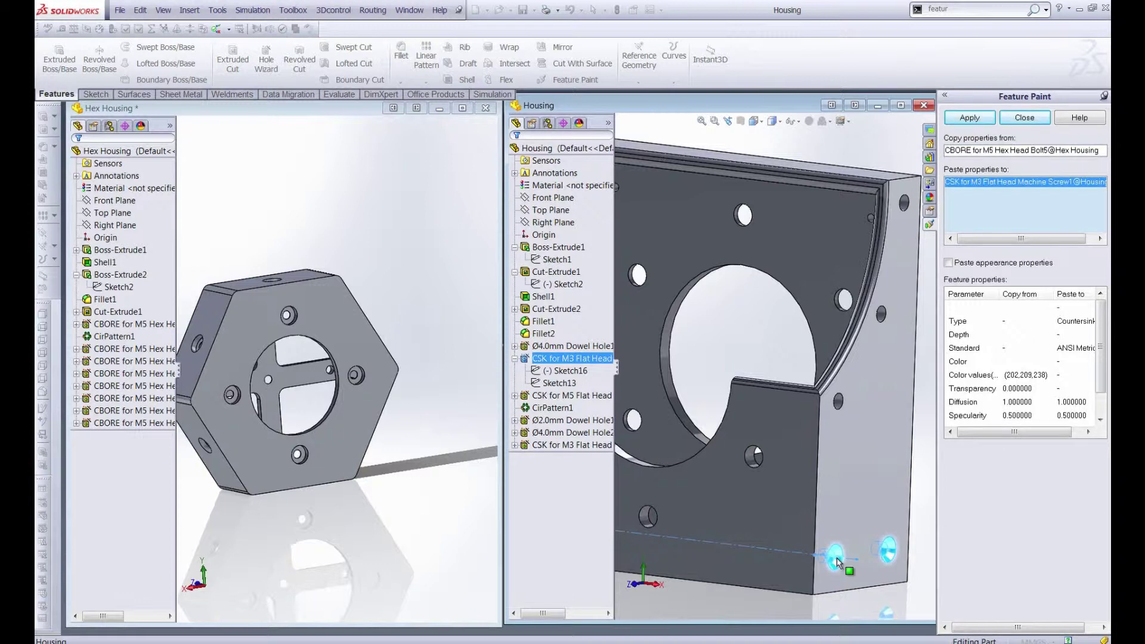
pyautogui.rightClick(999, 198)
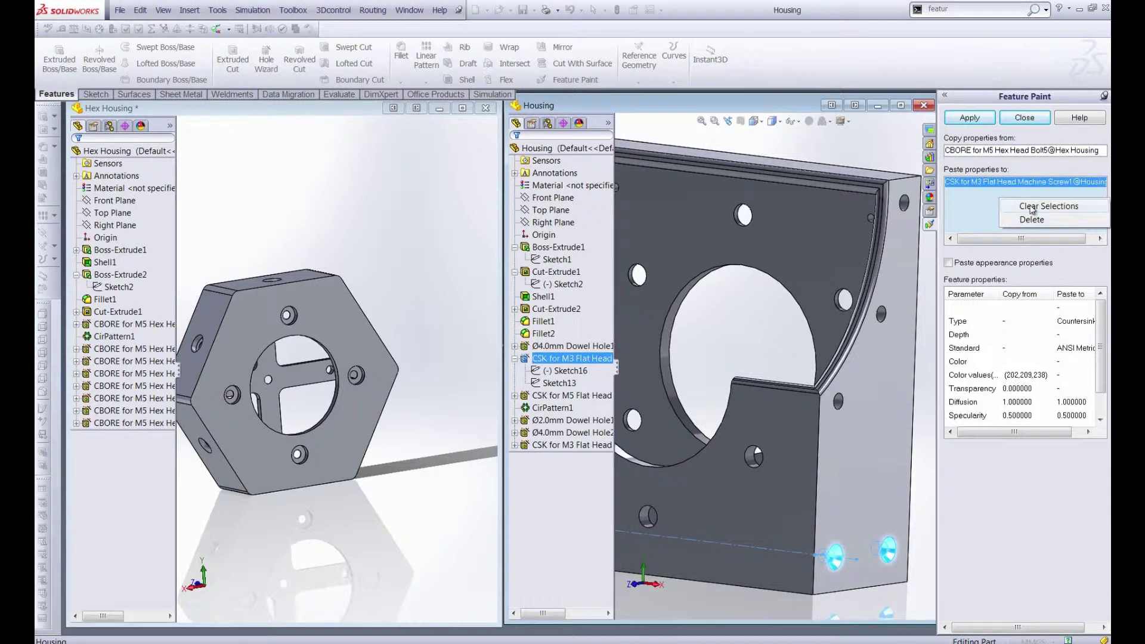
pyautogui.click(1040, 208)
pyautogui.rightClick(981, 156)
pyautogui.click(1002, 171)
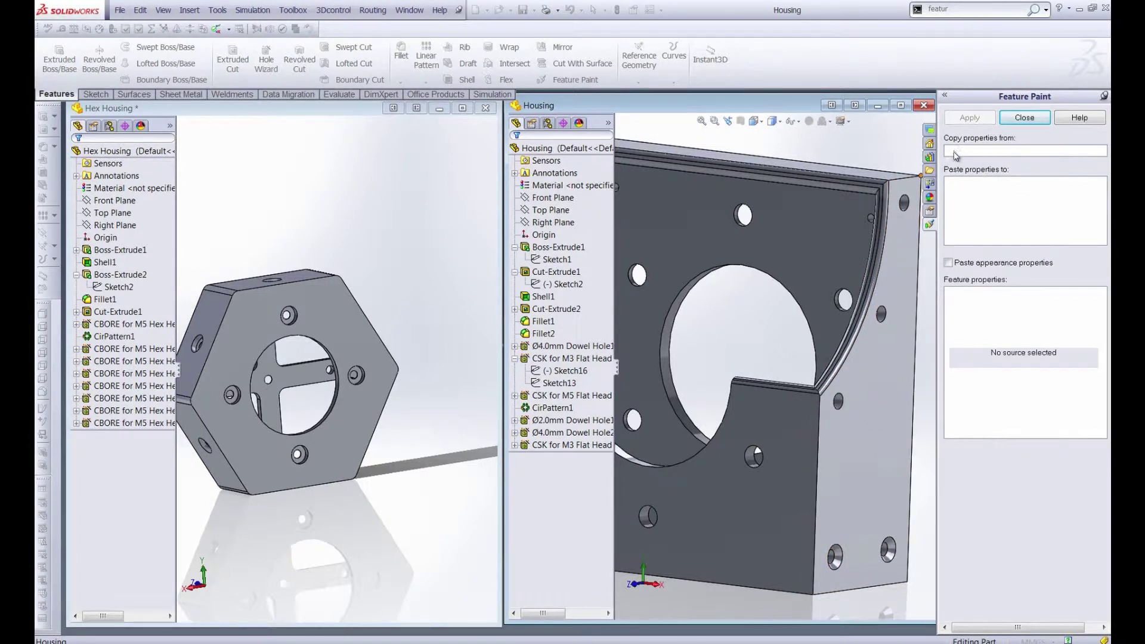
# Set Housing's CSK for M3 Flat Head hole as source and add Hex Housing's eight CBORE holes as targets.
pyautogui.click(835, 564)
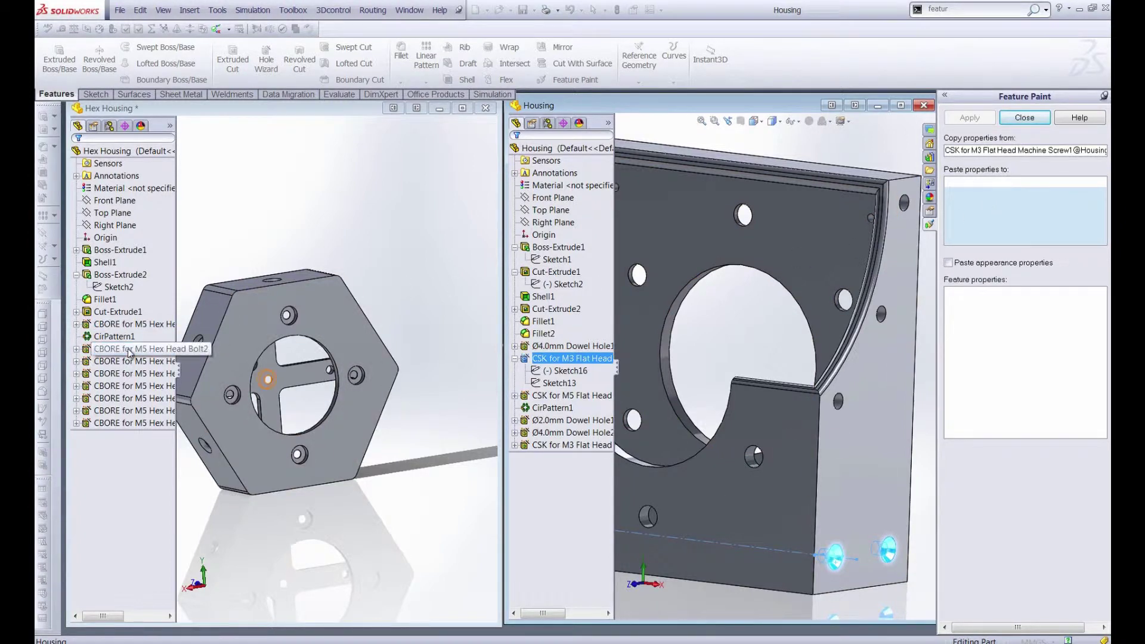
pyautogui.click(125, 323)
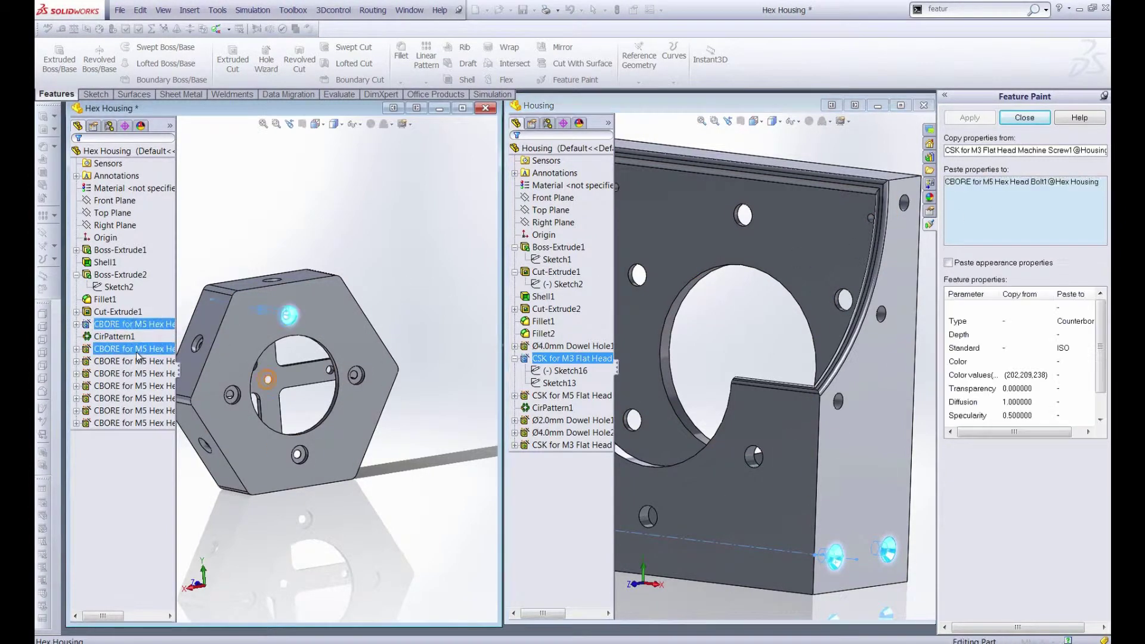
pyautogui.click(128, 348)
pyautogui.click(136, 360)
pyautogui.click(137, 373)
pyautogui.click(137, 386)
pyautogui.click(136, 397)
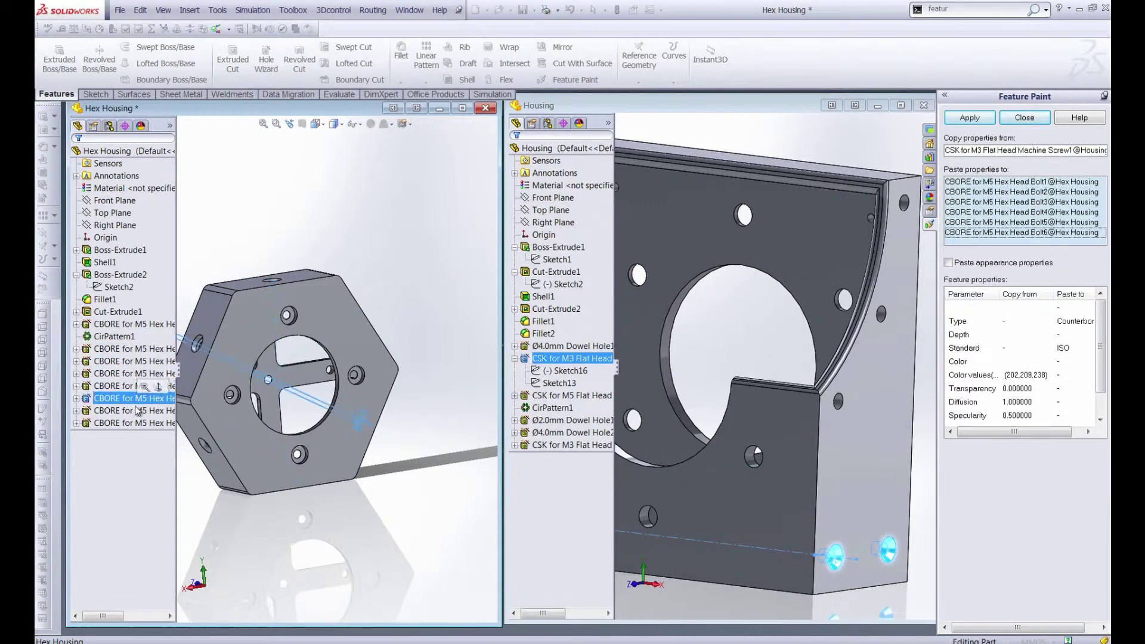
pyautogui.click(136, 410)
pyautogui.click(135, 423)
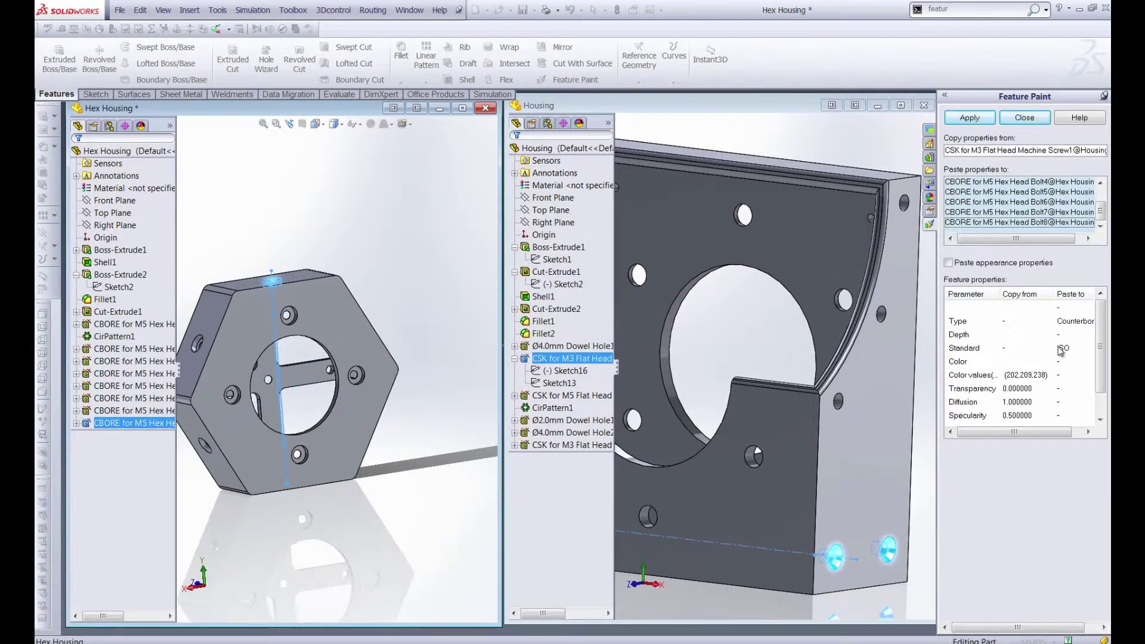
# Apply the countersink properties and highlight one converted CSK hole on Hex Housing.
pyautogui.scroll(-1, 1091, 325)
pyautogui.click(979, 121)
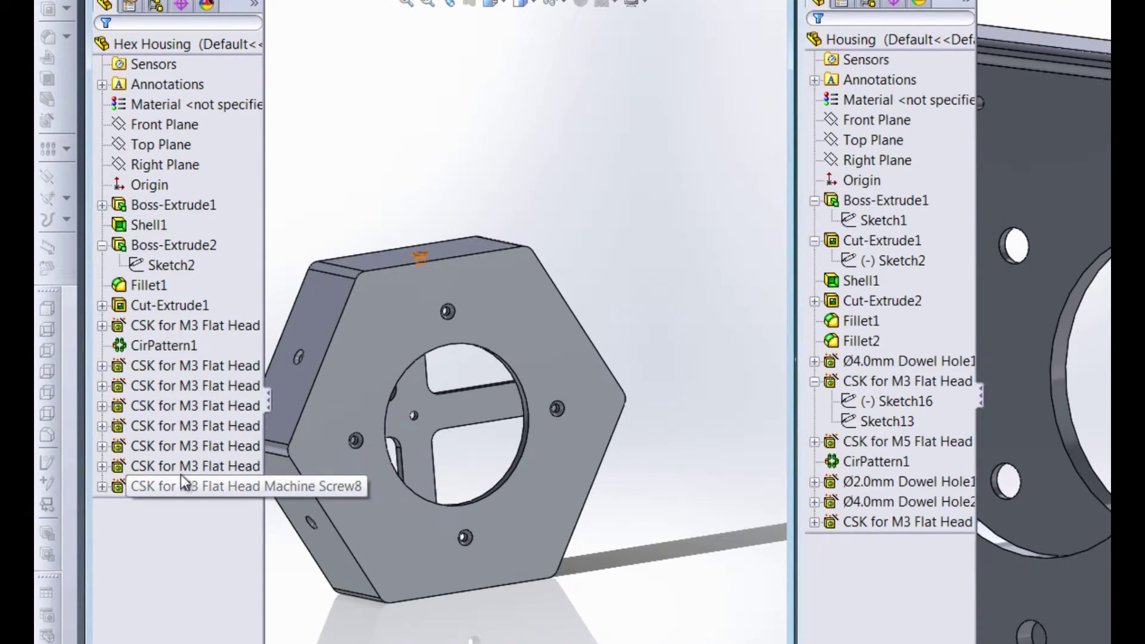
pyautogui.click(182, 472)
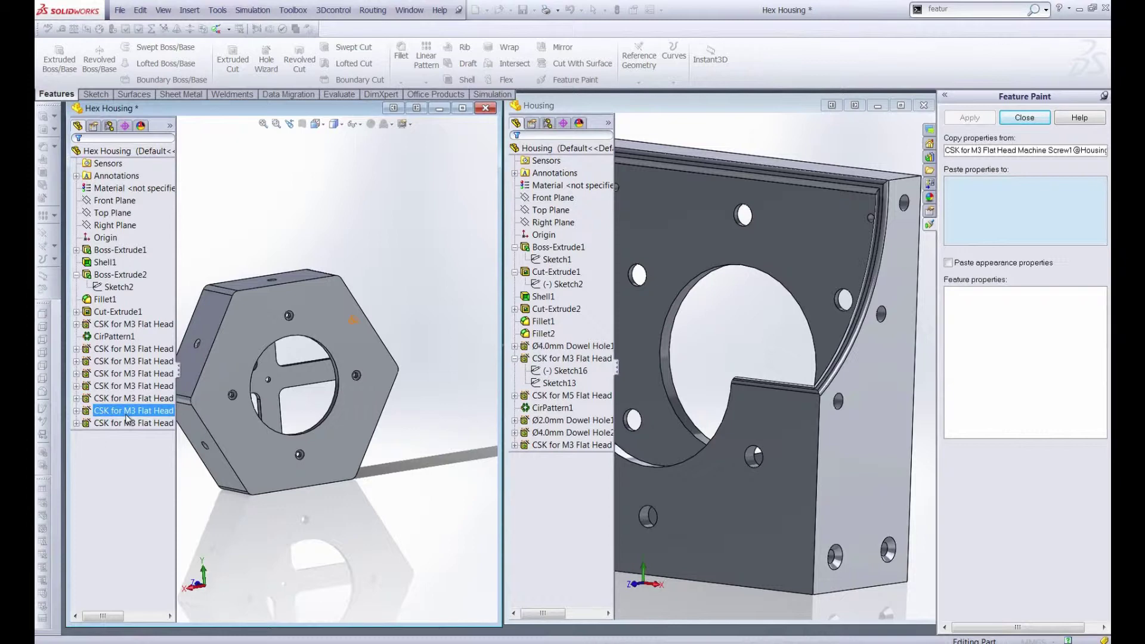
# Replace the source with Housing's Fillet2 and paste its 1 mm radius onto both parts' Fillet1.
pyautogui.rightClick(984, 150)
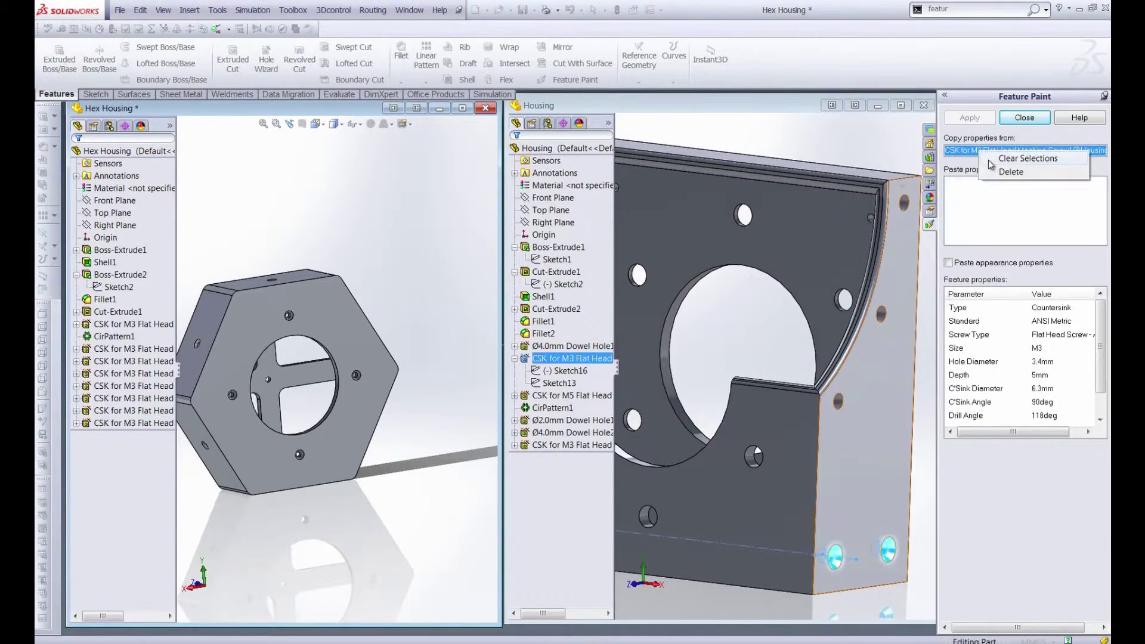
pyautogui.click(1004, 172)
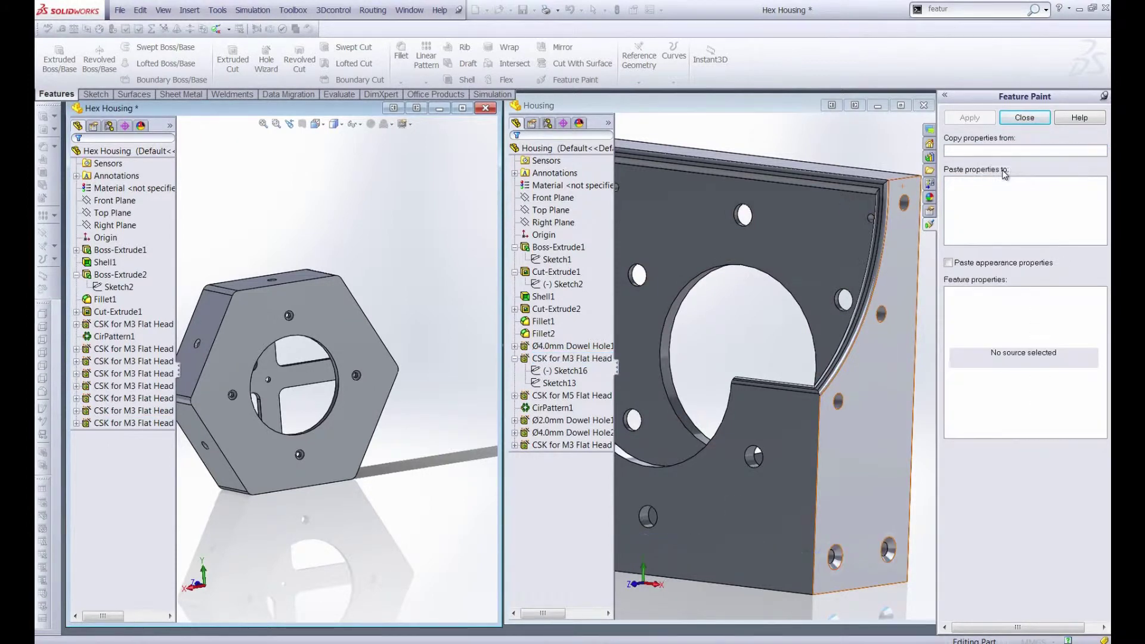
pyautogui.click(958, 150)
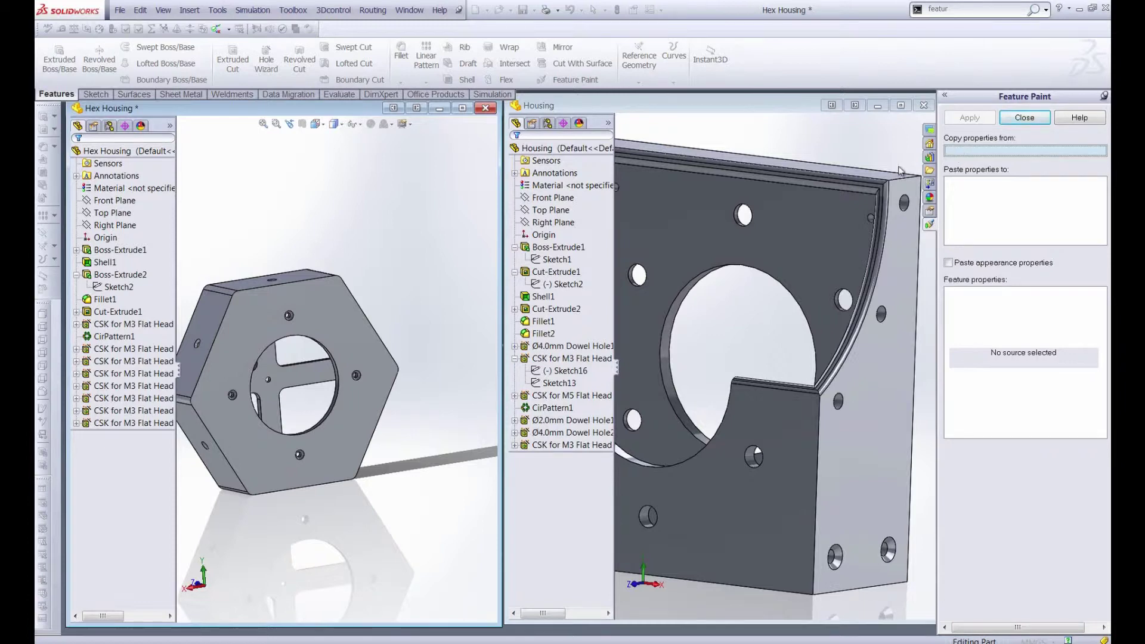
pyautogui.click(541, 297)
pyautogui.click(534, 333)
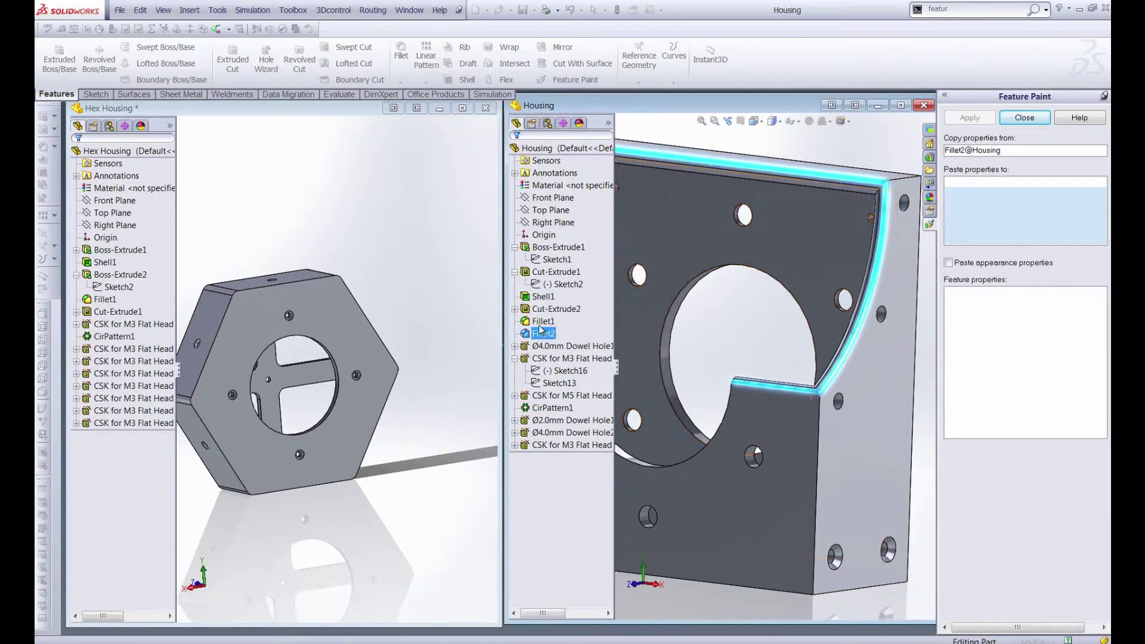
pyautogui.click(539, 322)
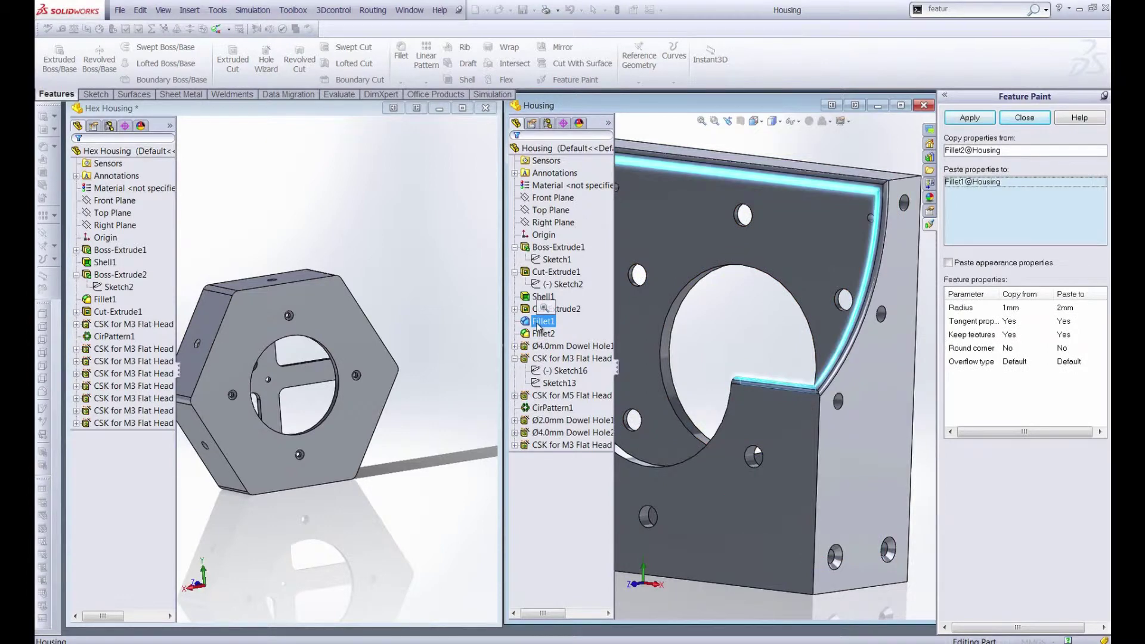
pyautogui.click(106, 300)
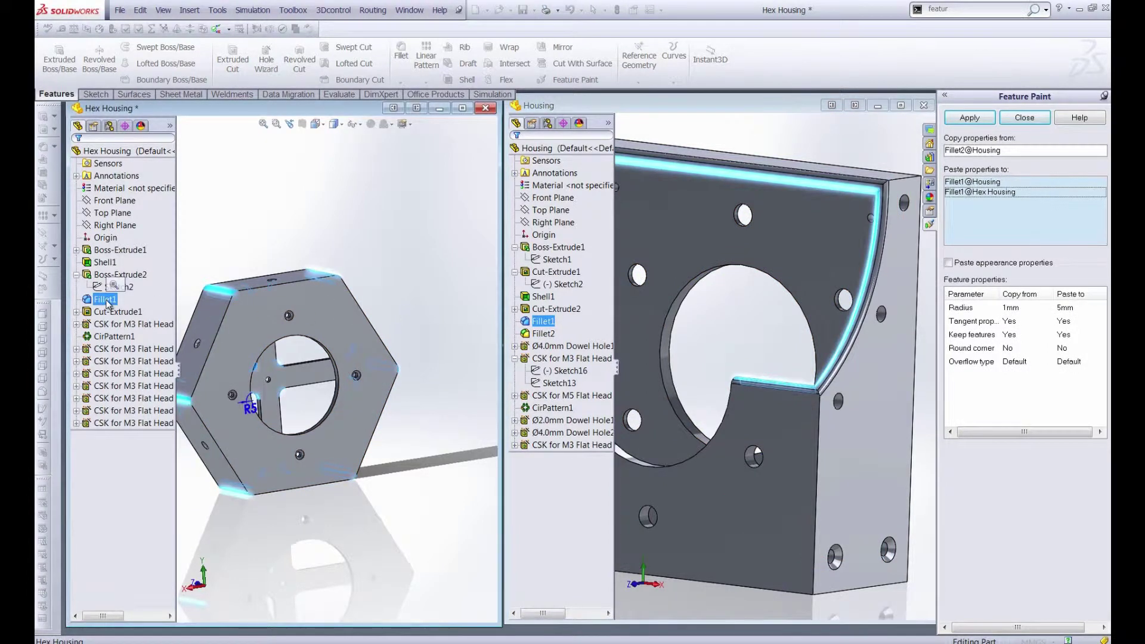
pyautogui.click(969, 117)
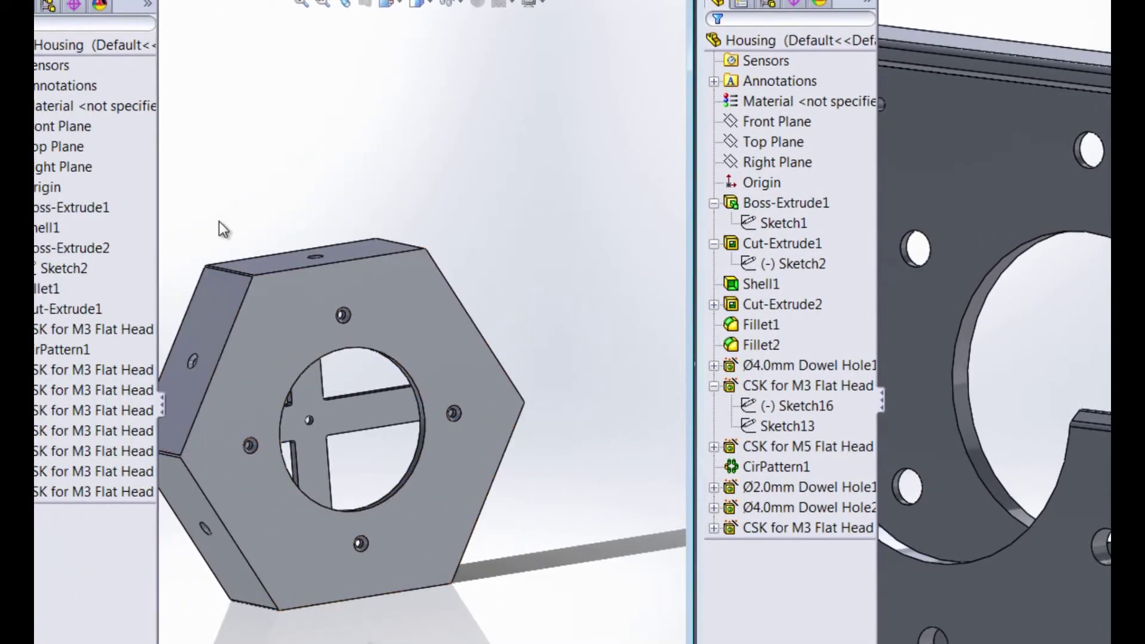
pyautogui.scroll(-6, 224, 334)
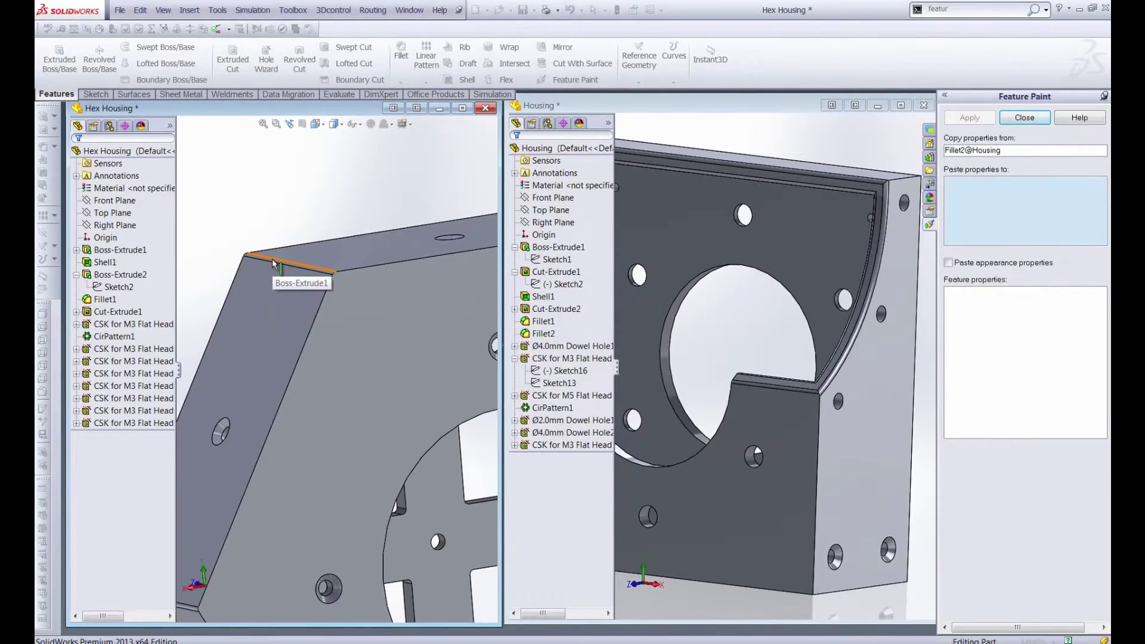
# Clear Fillet2, try choosing pattern source and targets, then clear the mistaken selections.
pyautogui.rightClick(1007, 150)
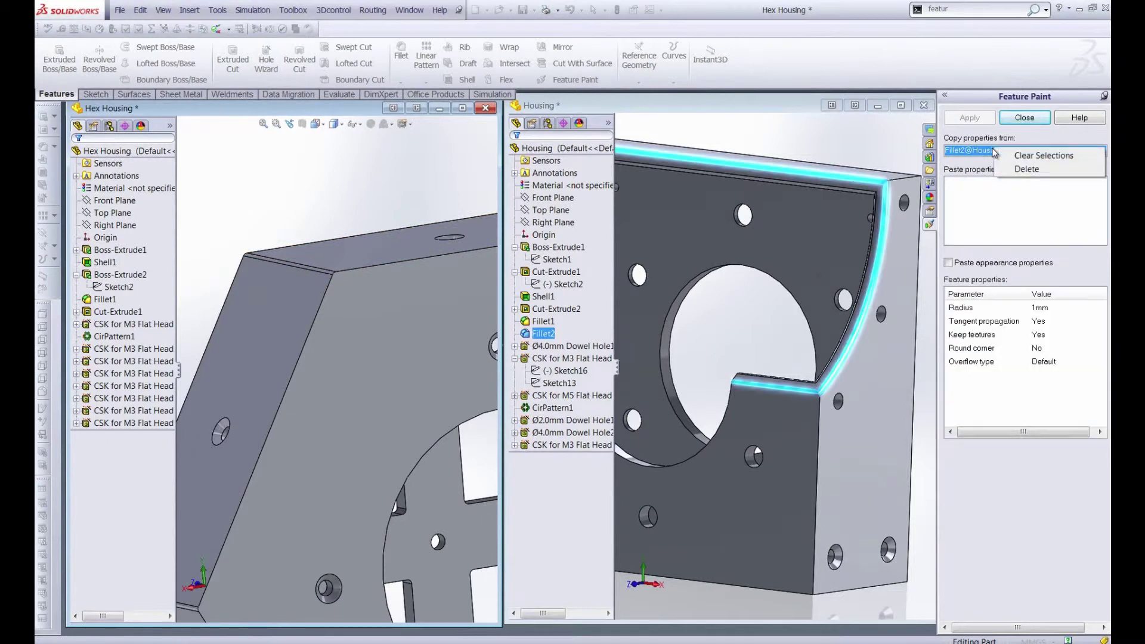
pyautogui.click(1025, 169)
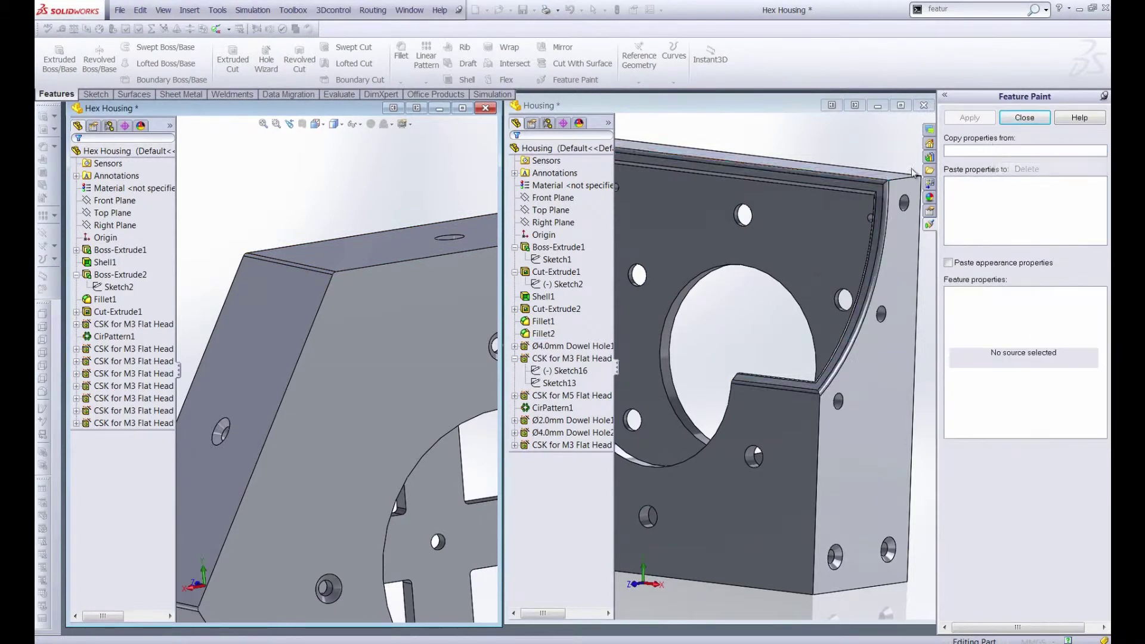
pyautogui.click(390, 398)
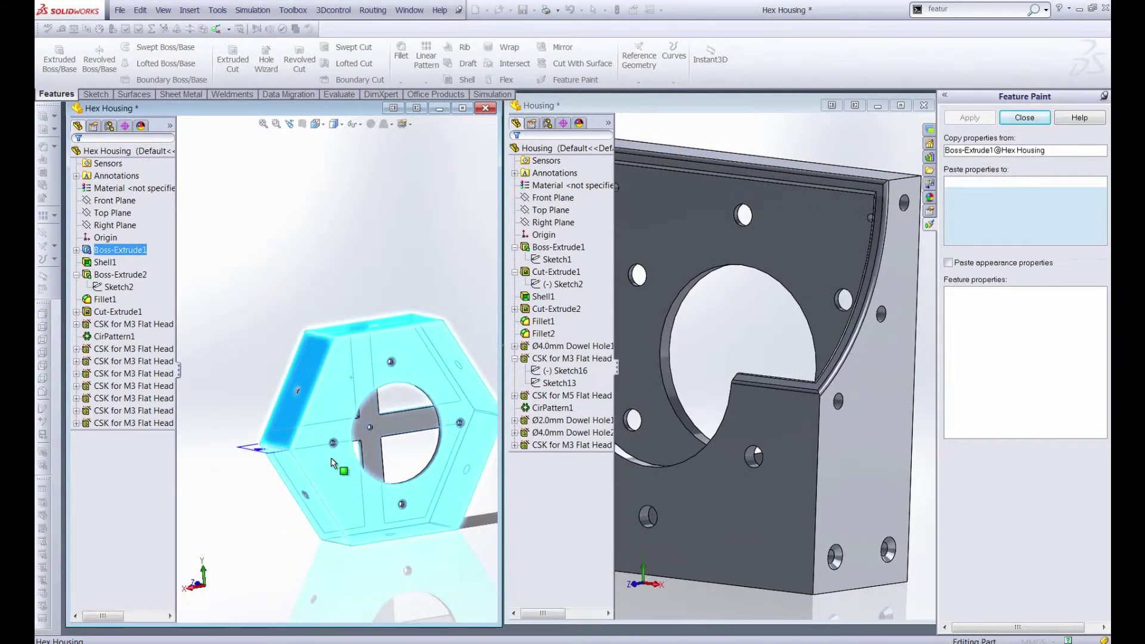
pyautogui.click(113, 336)
pyautogui.click(552, 407)
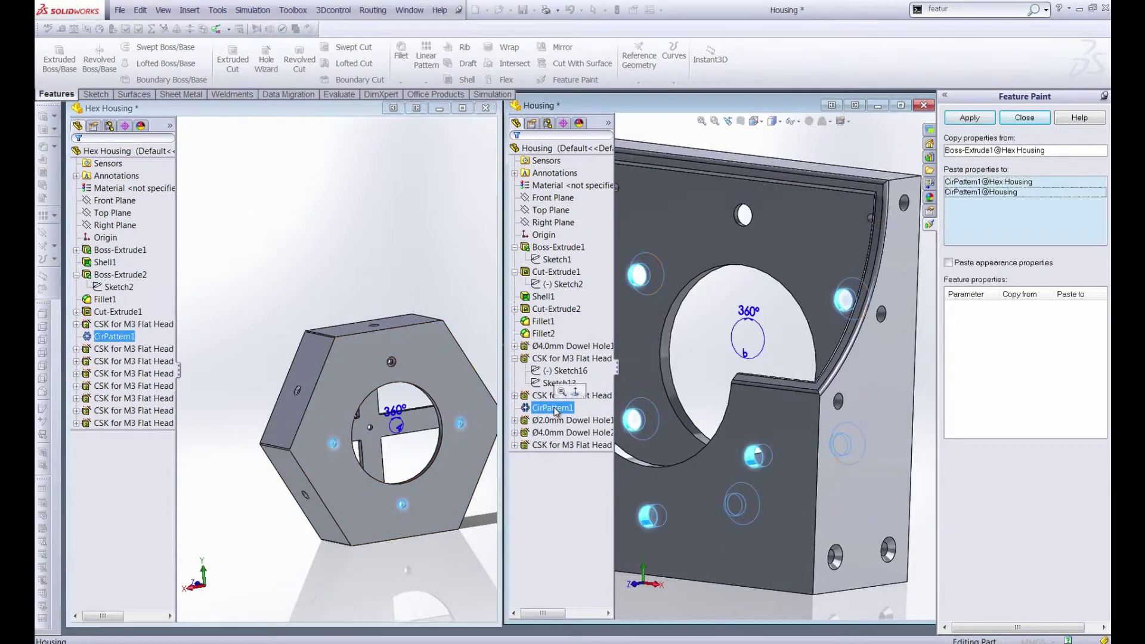
pyautogui.moveTo(668, 417); pyautogui.dragTo(775, 357, button='middle')
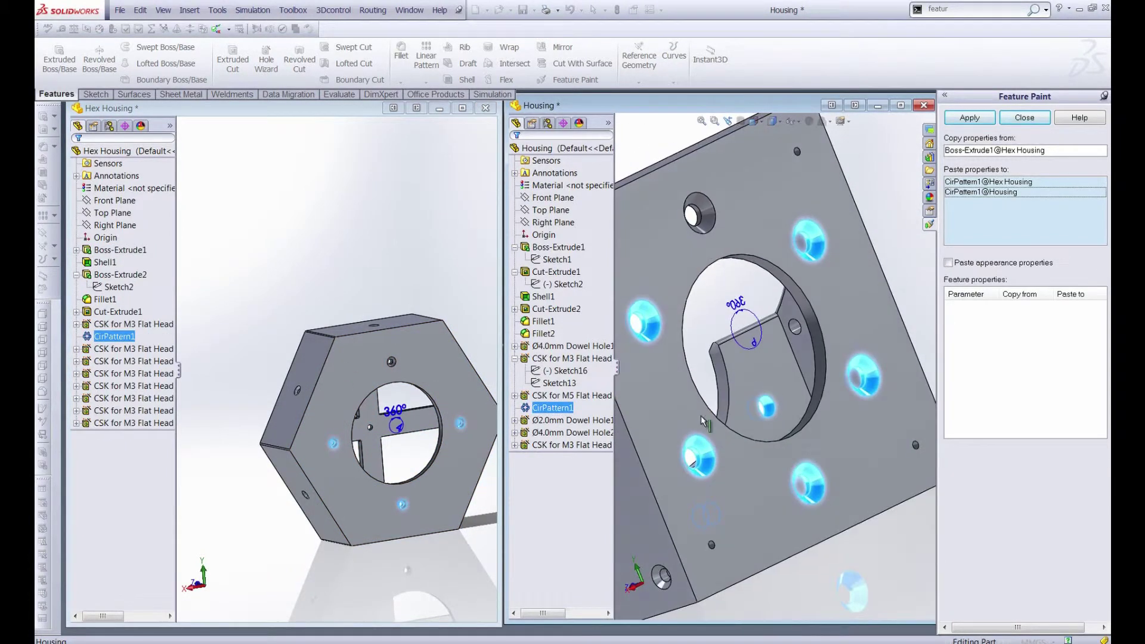
pyautogui.rightClick(964, 225)
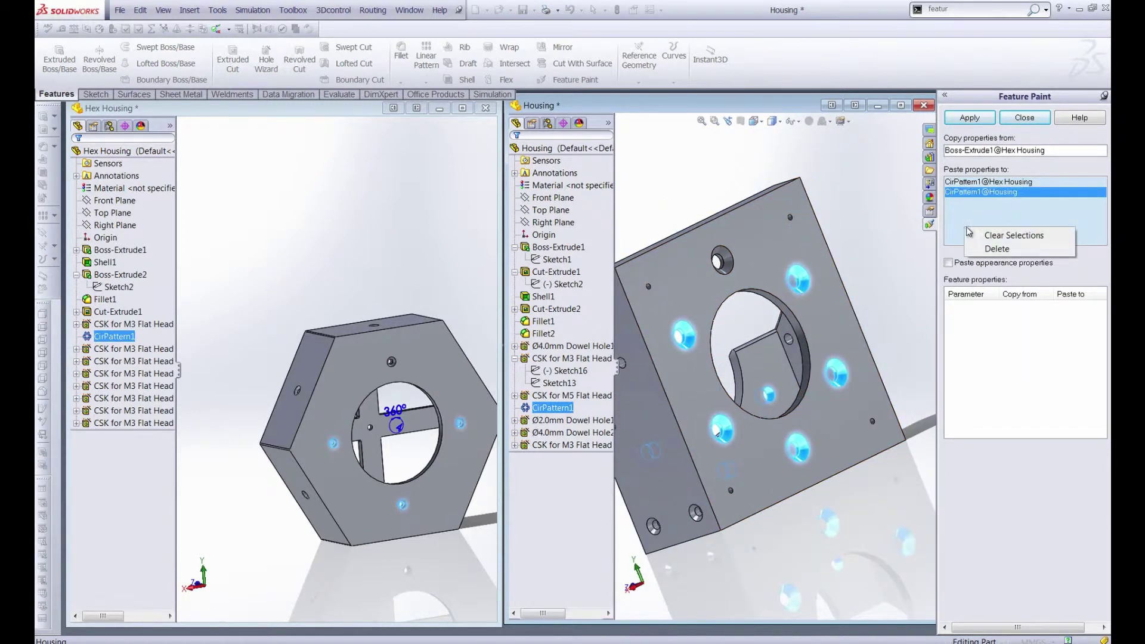
pyautogui.click(1002, 232)
pyautogui.rightClick(976, 156)
pyautogui.click(1000, 165)
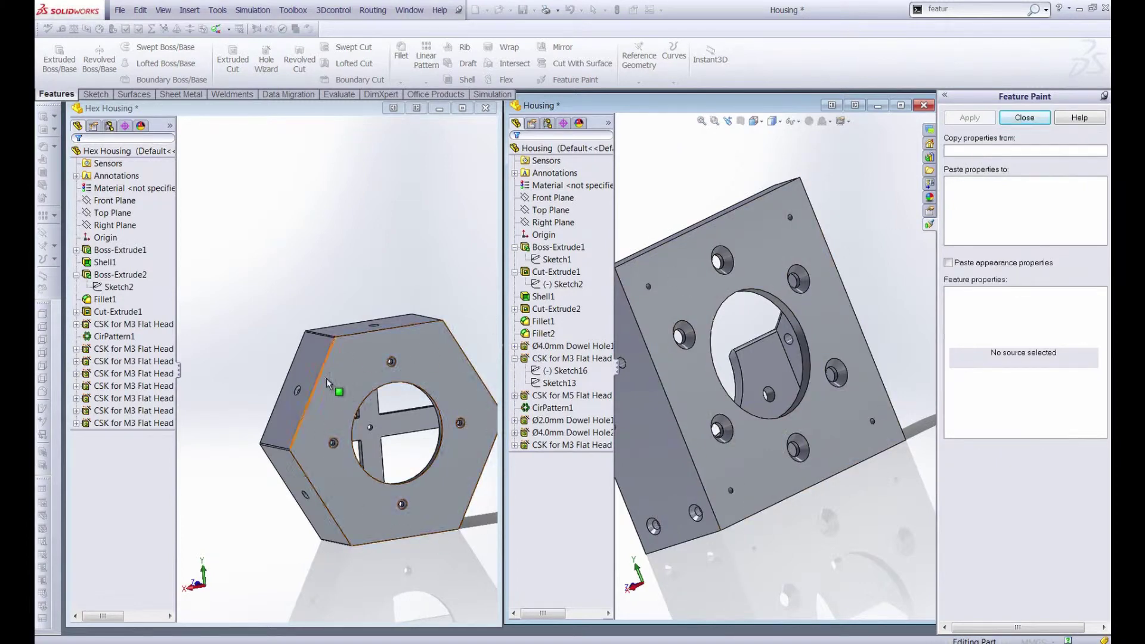
# Set Housing's CirPattern1 as source and paste its six instances onto Hex Housing's CirPattern1.
pyautogui.click(964, 152)
pyautogui.click(553, 408)
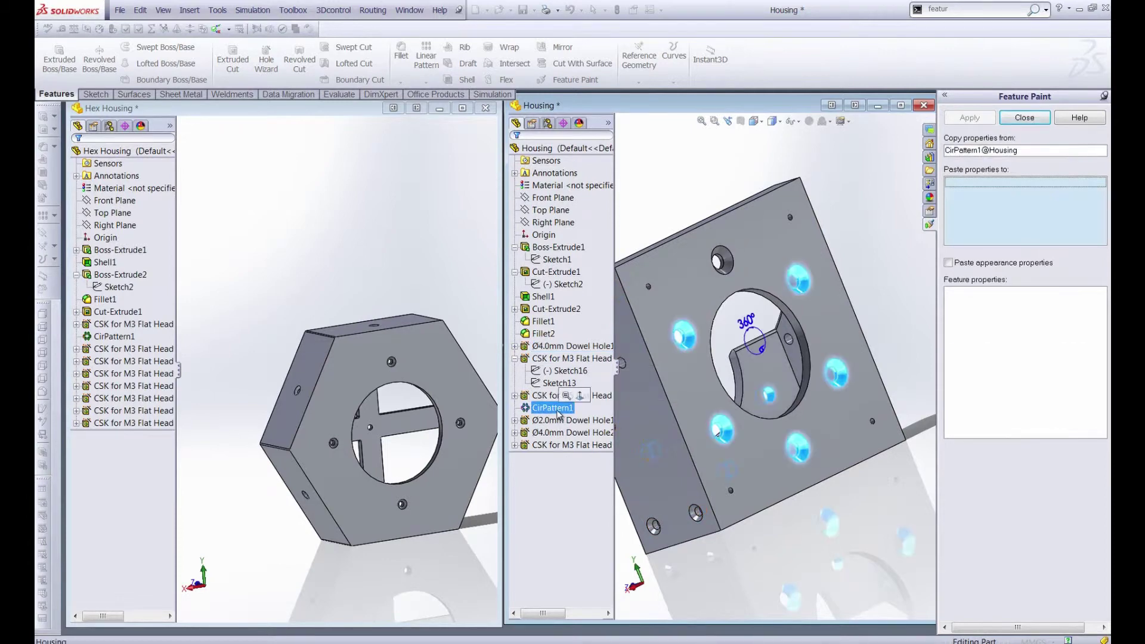
pyautogui.click(112, 336)
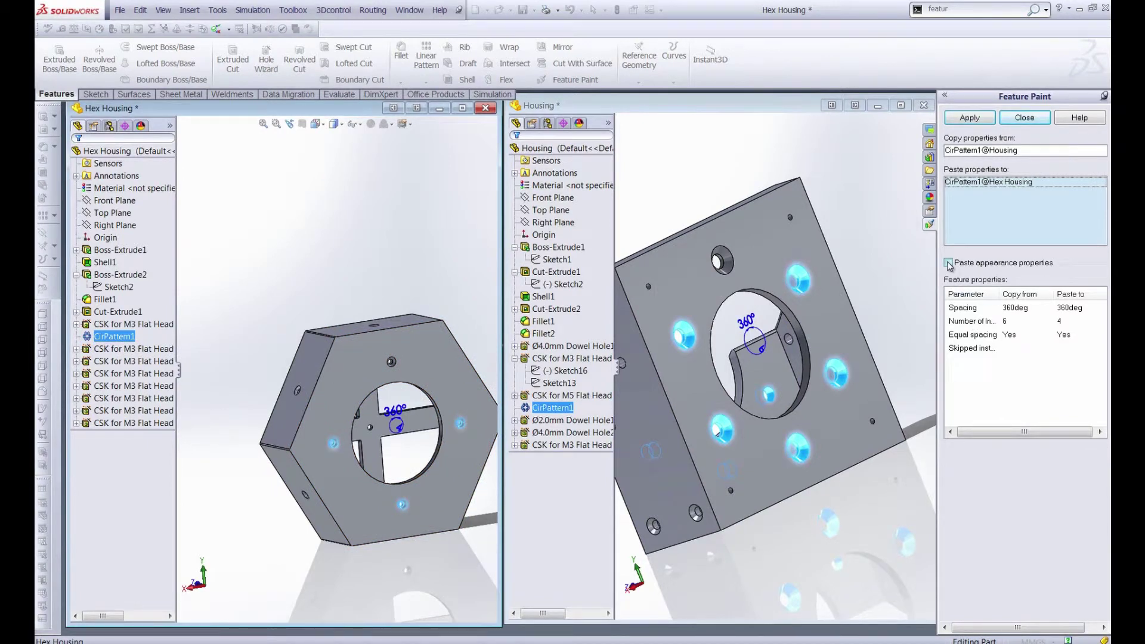
pyautogui.click(967, 184)
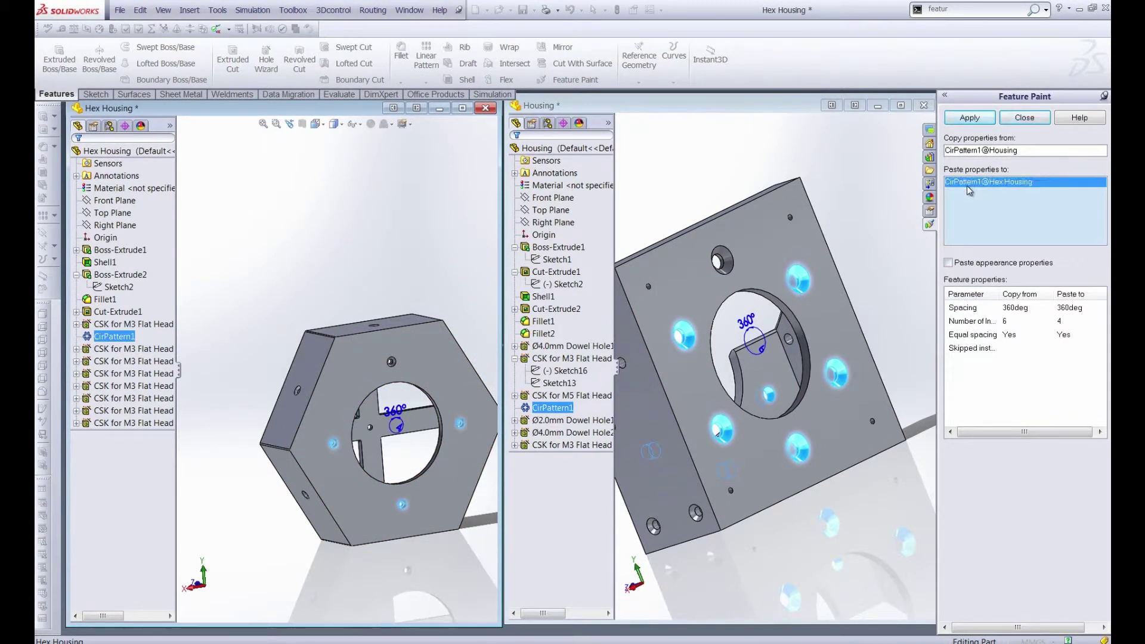
pyautogui.click(969, 118)
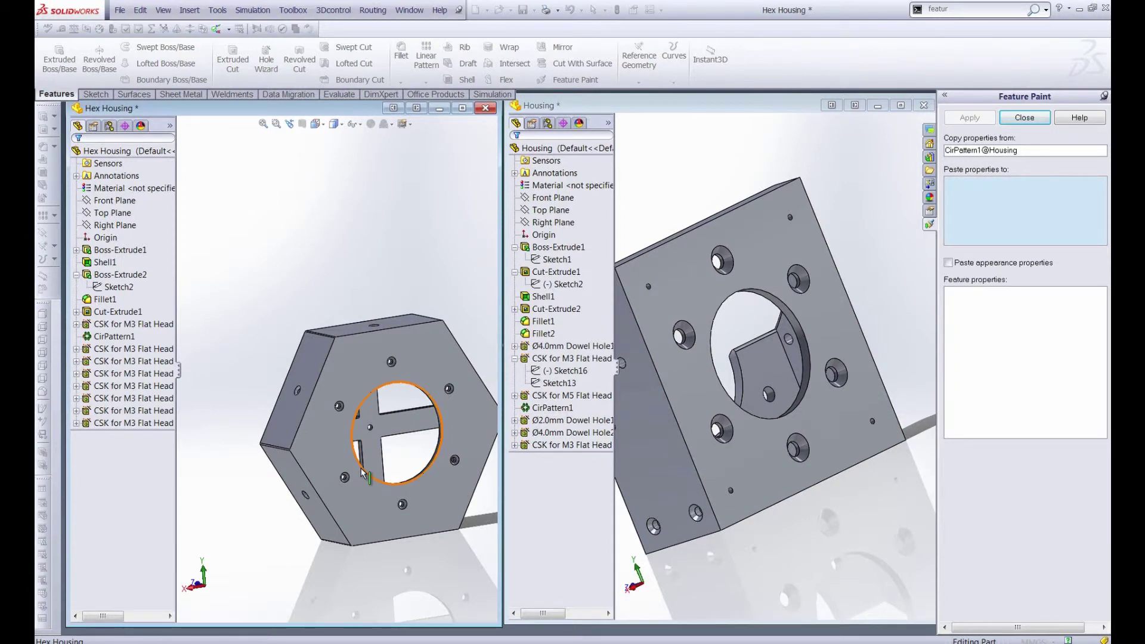
# Add Hex Housing's Fillet1 as a Feature Paint target and apply the copied properties to it.
pyautogui.click(978, 153)
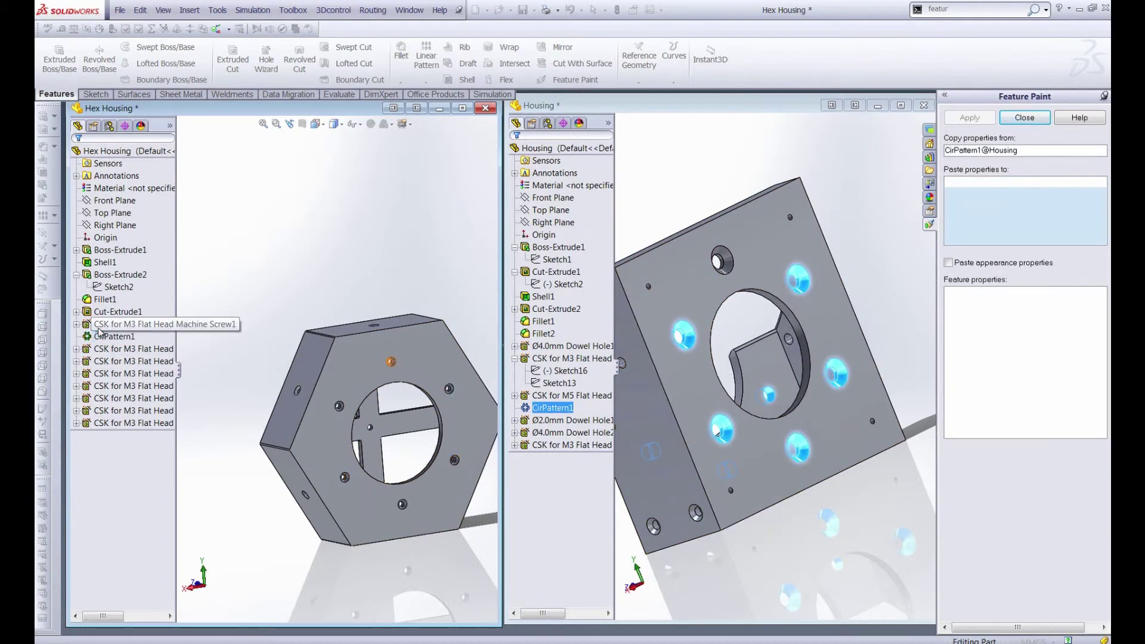
pyautogui.click(105, 299)
pyautogui.click(961, 119)
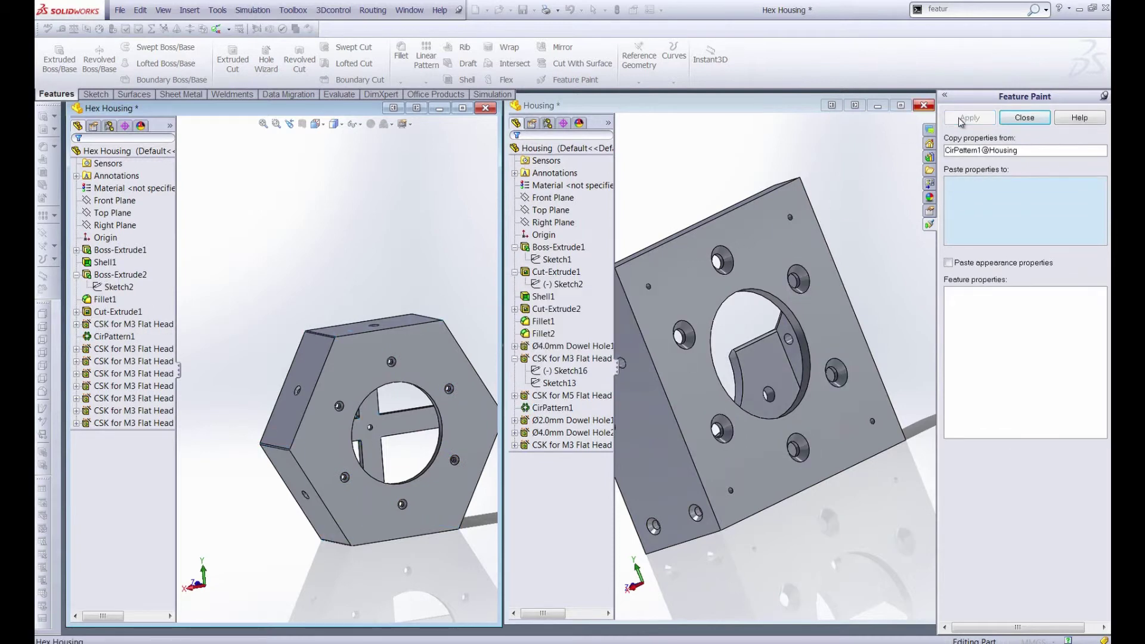